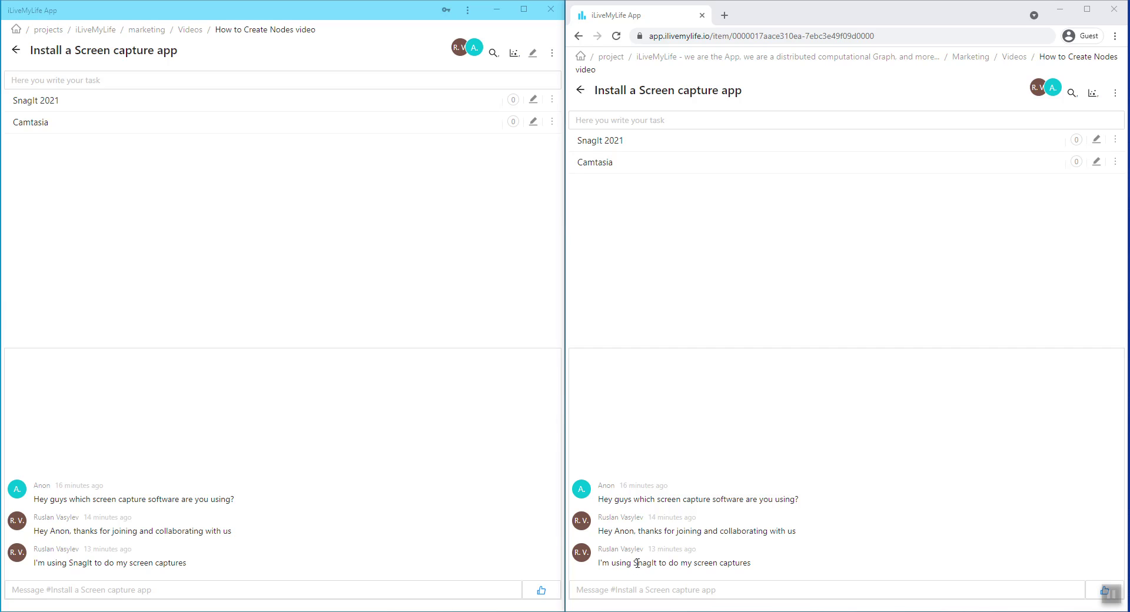
Select the word SnagIt in the last chat message in the web client.
left_click_drag(634, 563, 658, 563)
left_click(651, 564)
left_click(266, 584)
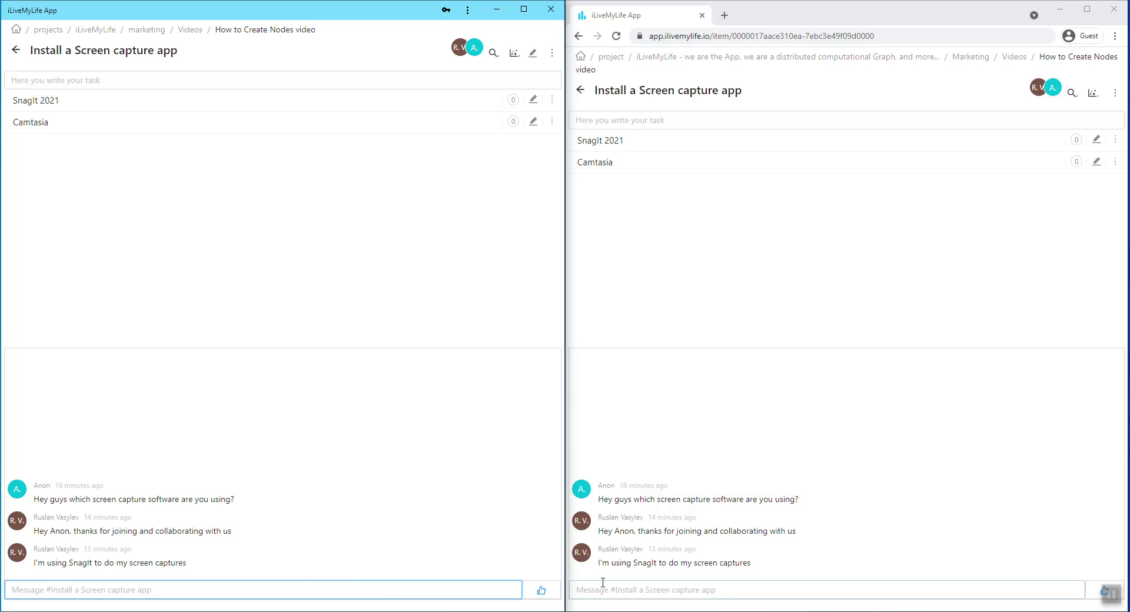
left_click_drag(635, 564, 657, 563)
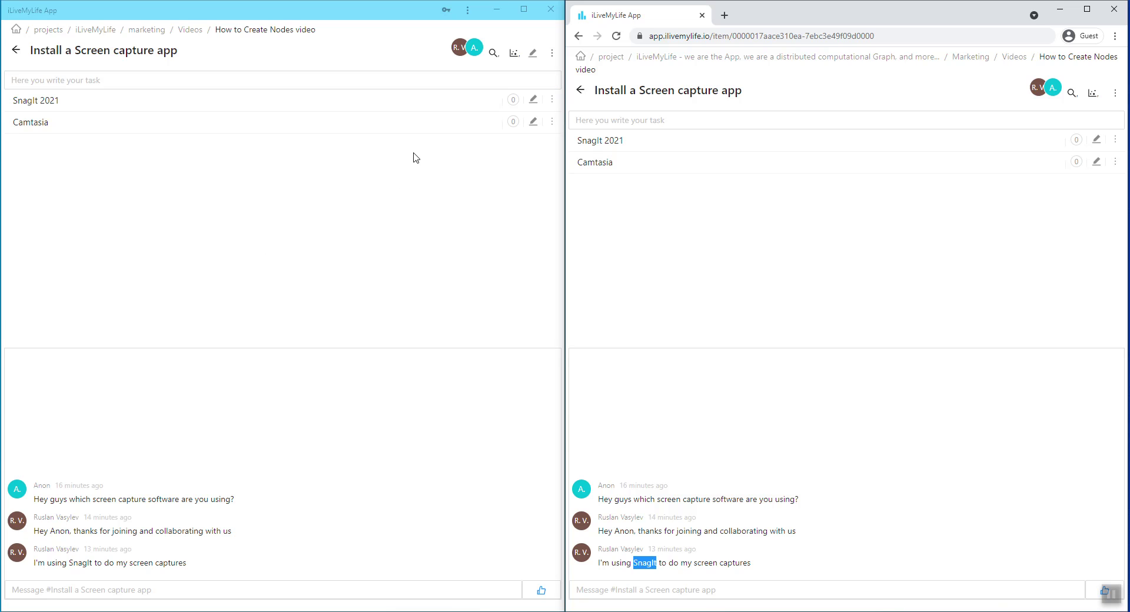
Clear the SnagIt selection and return the desktop client to the root node.
left_click(305, 588)
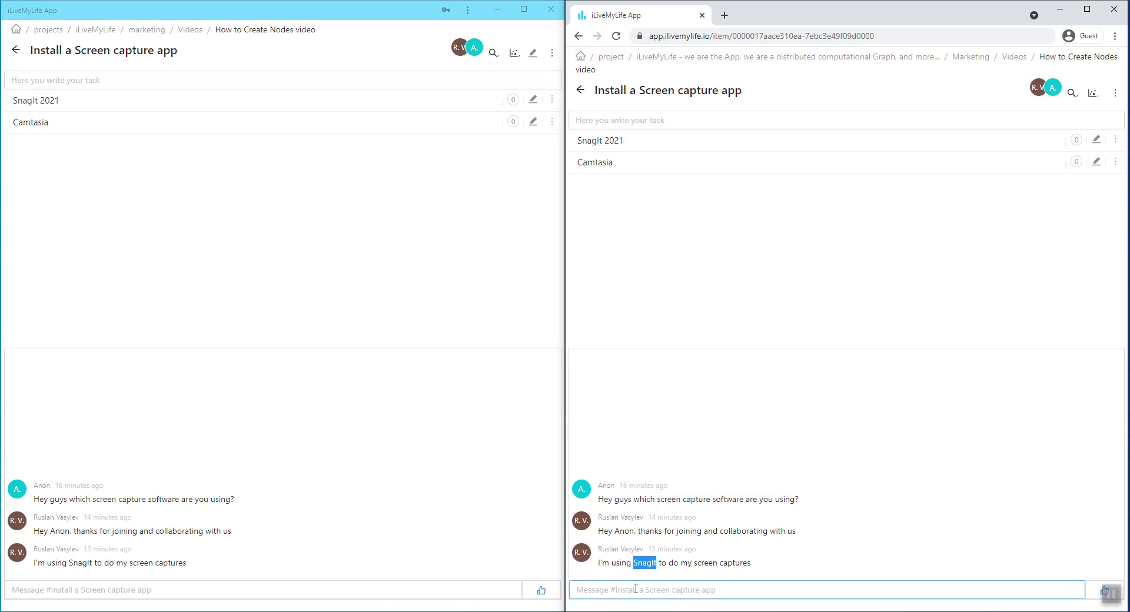
left_click(647, 268)
left_click(320, 237)
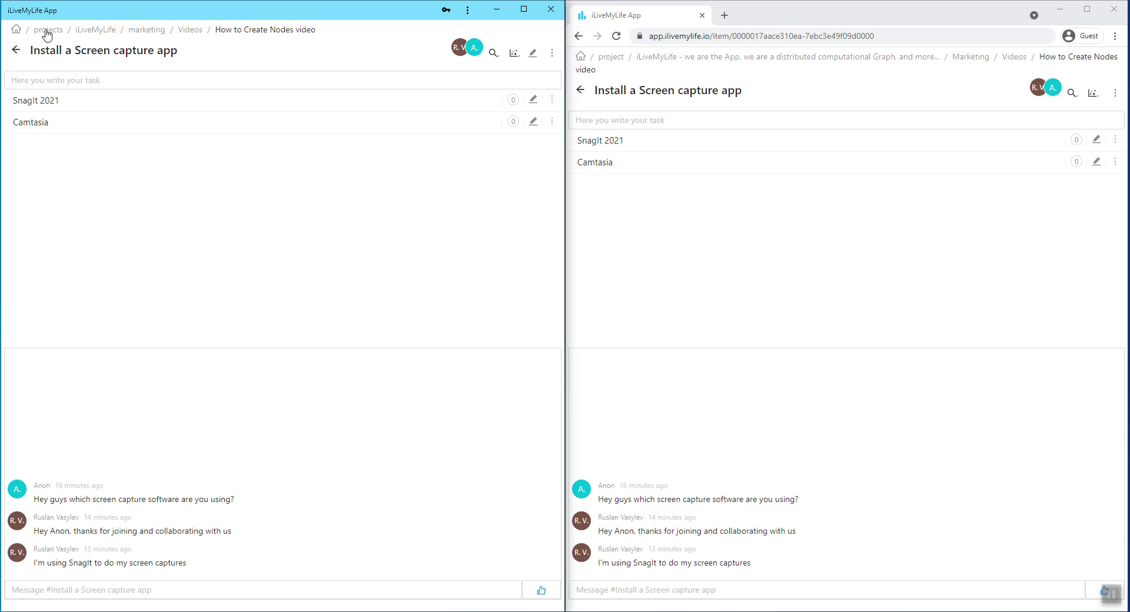
left_click(16, 29)
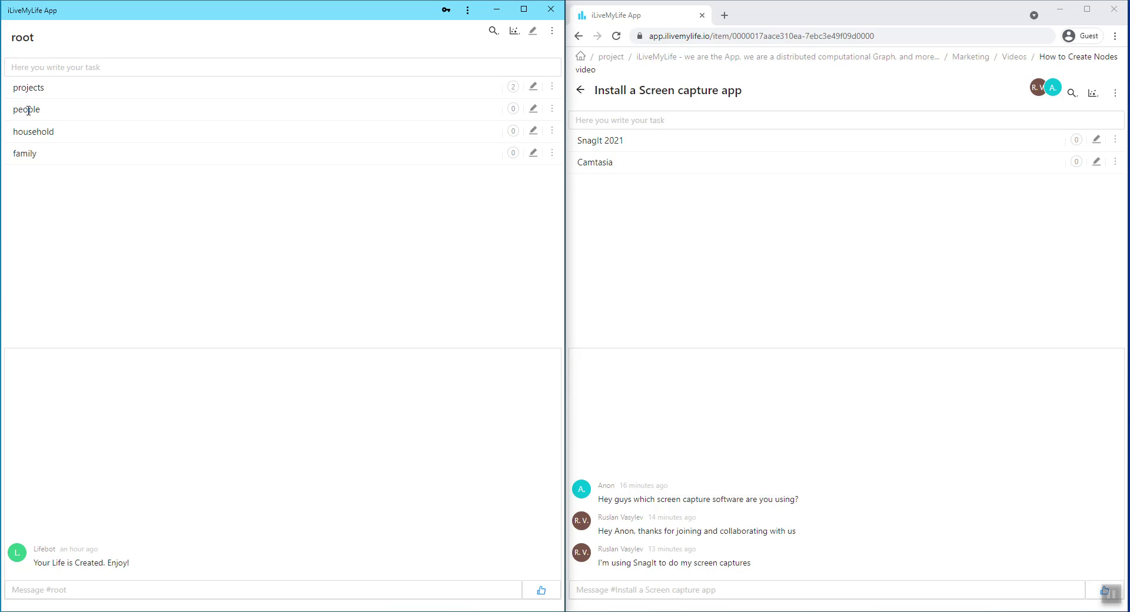
In the people node, add an entry with a person's full name.
left_click(29, 110)
left_click(77, 70)
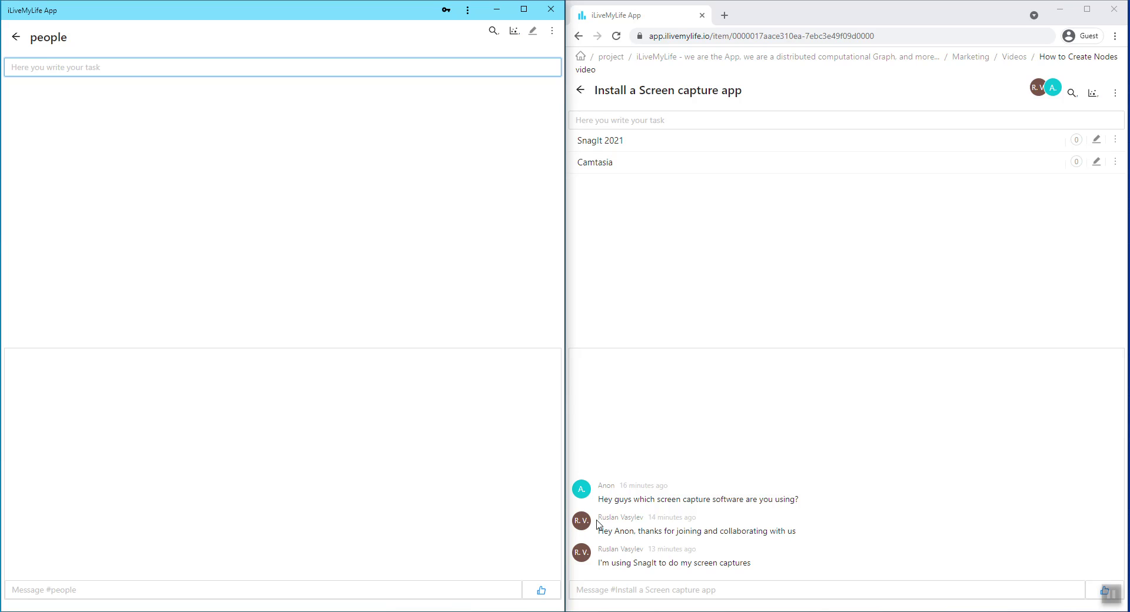
key("Return")
Add Person 1 and Person 2 entries to the people list.
type("Peron")
key("BackSpace")
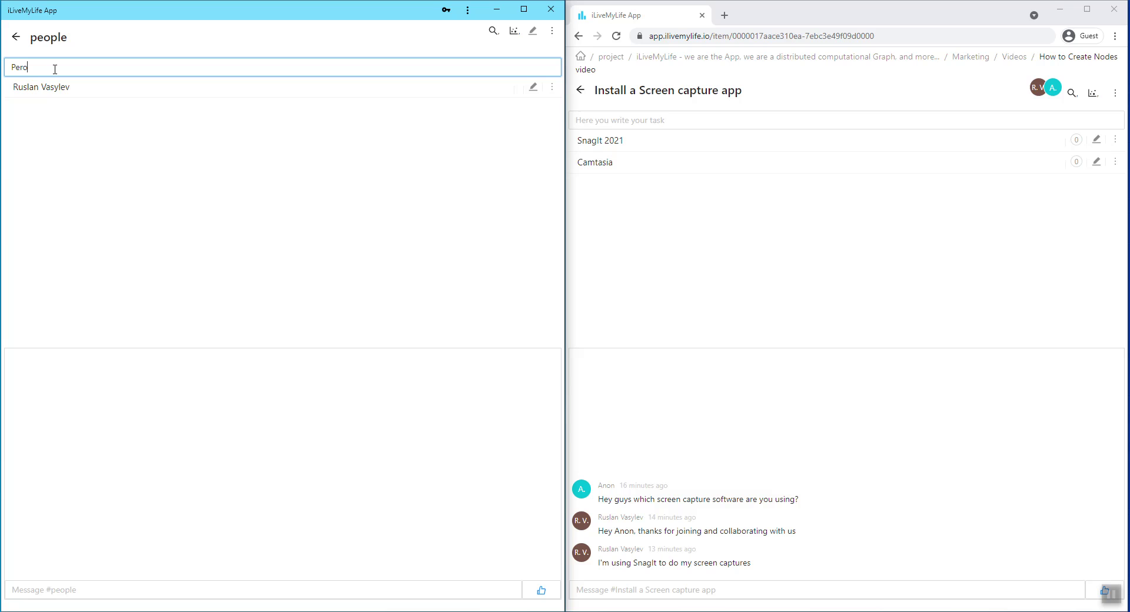
type("n 1")
key("Return")
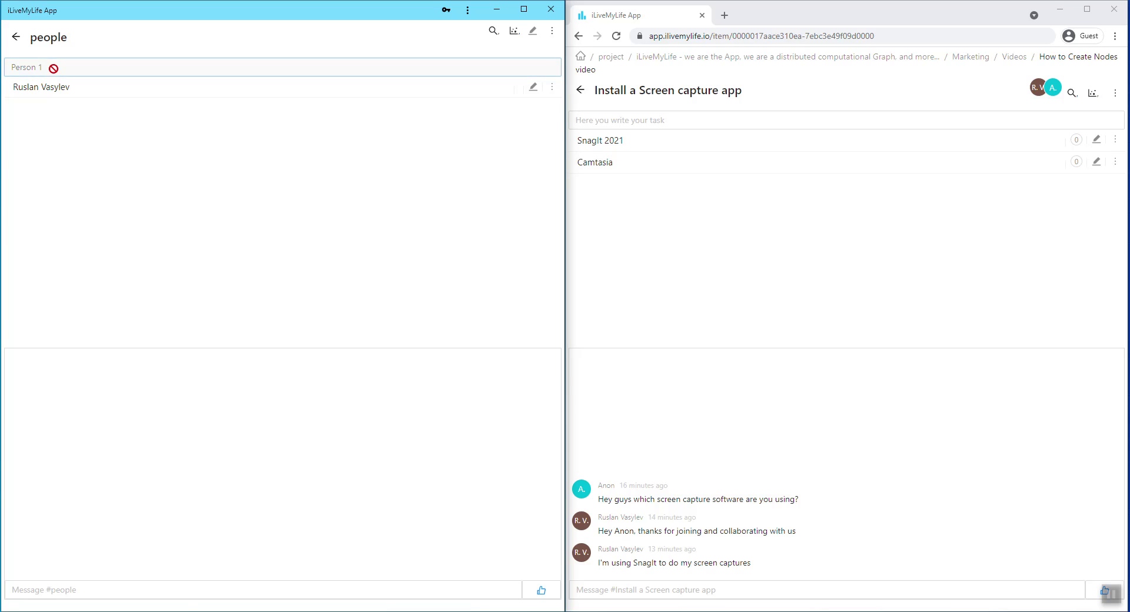
type("Person 2")
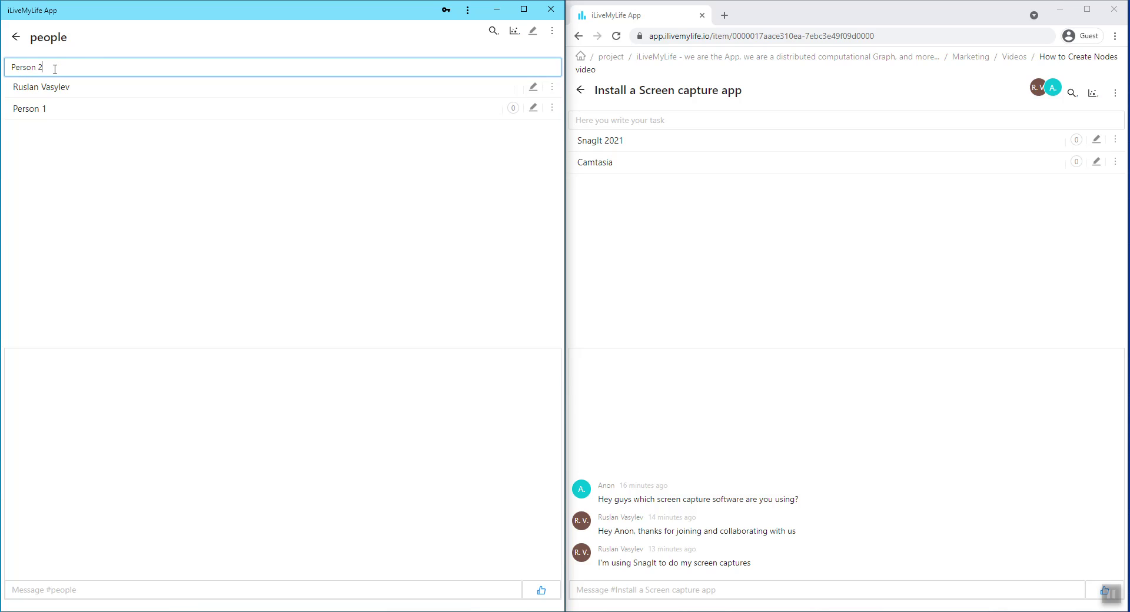
key("Return")
Open the first person's node and add a birthday entry with their birth date.
left_click(64, 90)
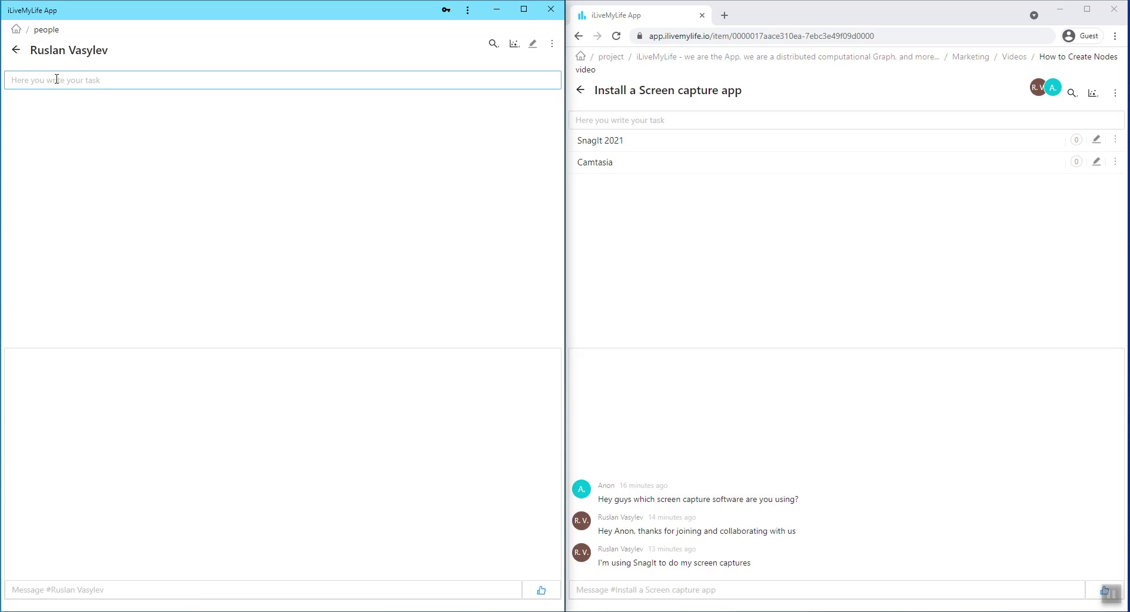
left_click(64, 80)
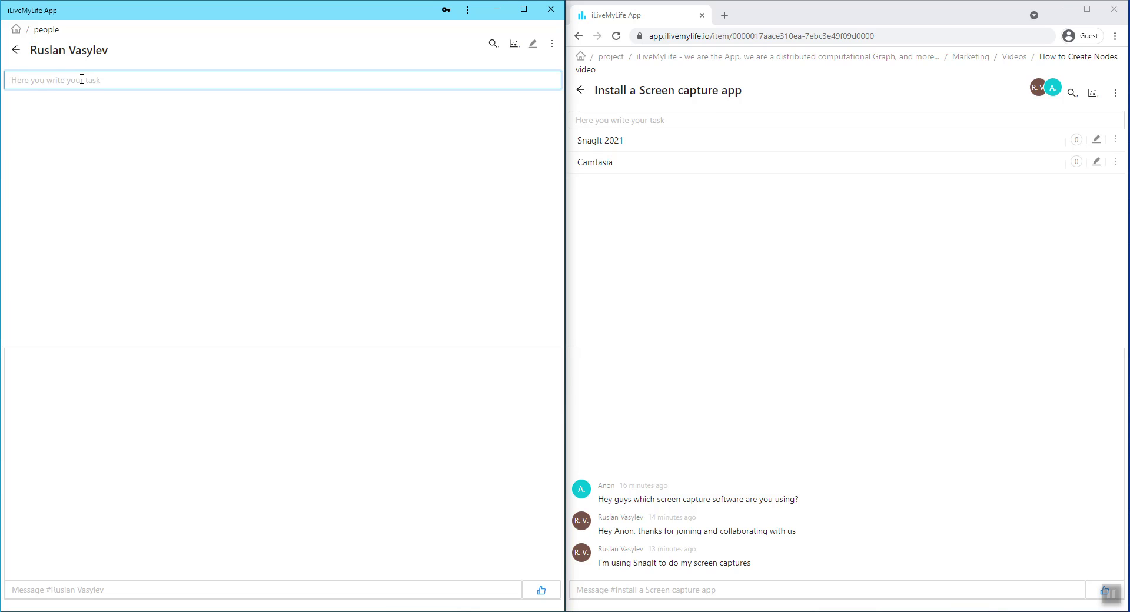
type("Birthday: 11-11-67")
key("Return")
Add a 'Chat' node under the person and open it.
type("Chat")
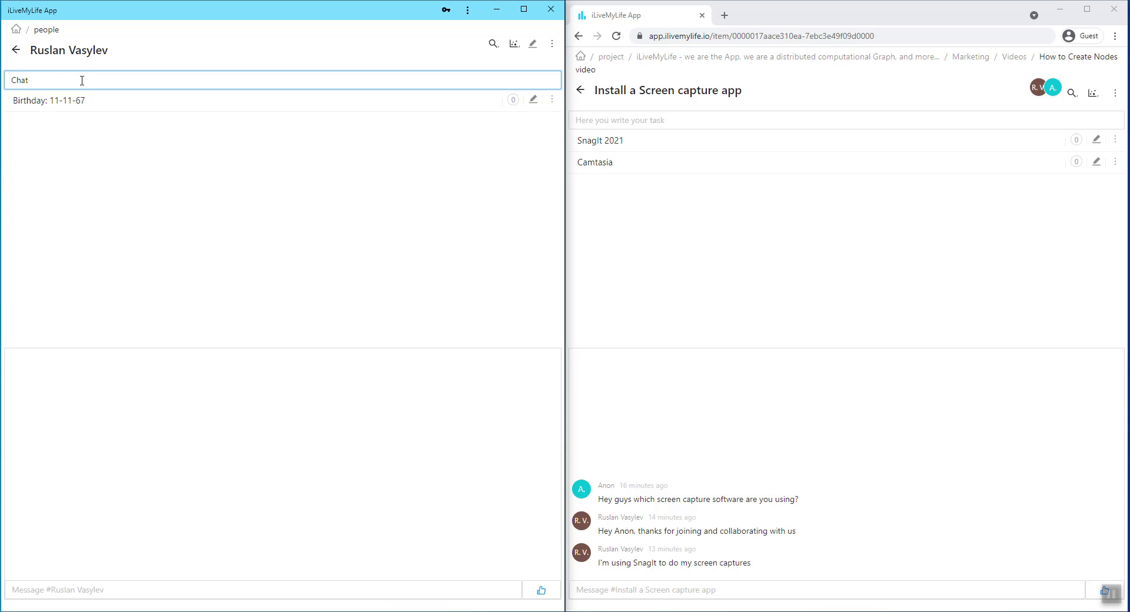
key("Return")
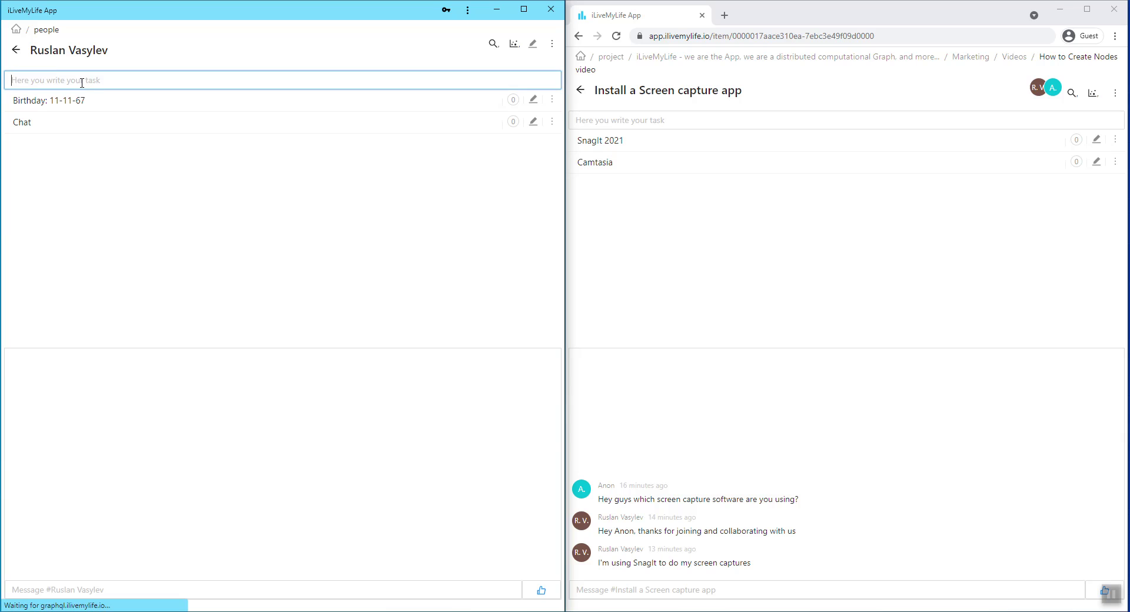
left_click(27, 123)
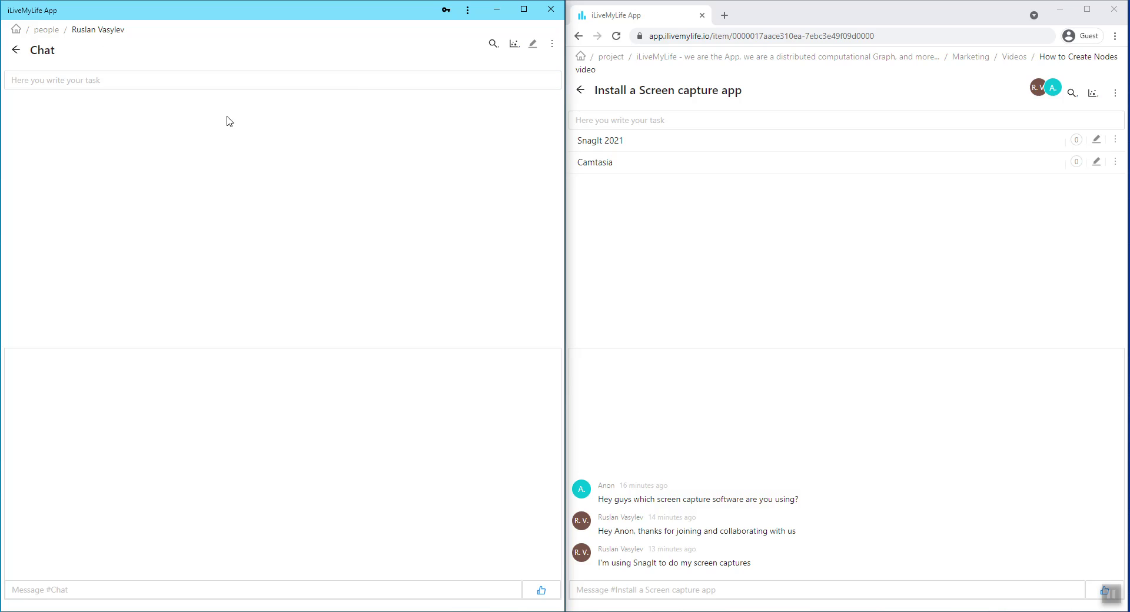
Copy the Chat node's link from its options menu and return to the root node.
left_click(552, 44)
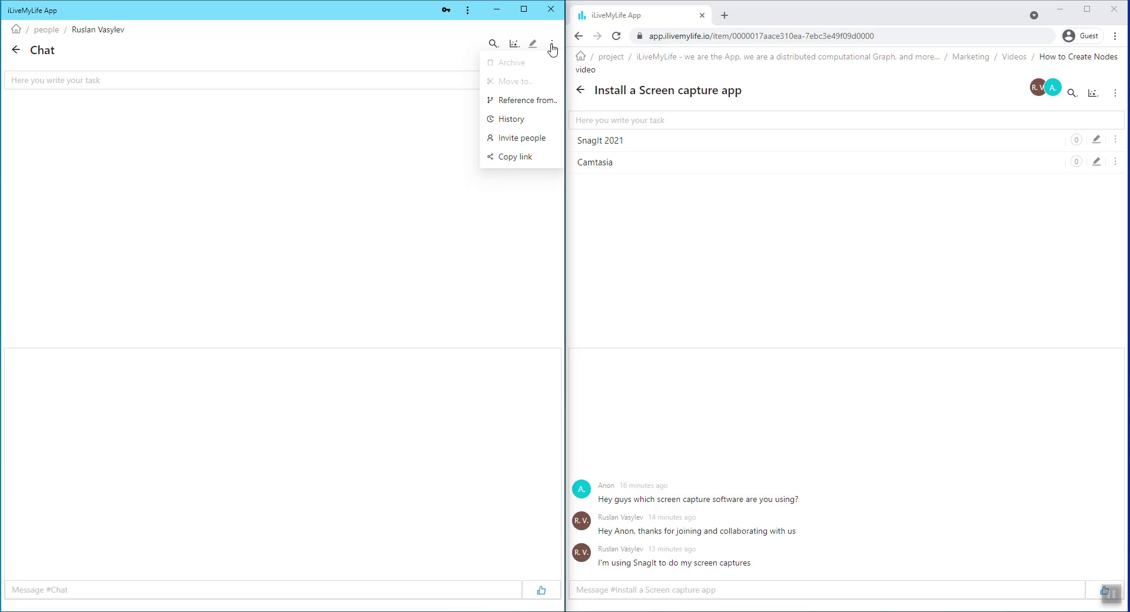
left_click(516, 158)
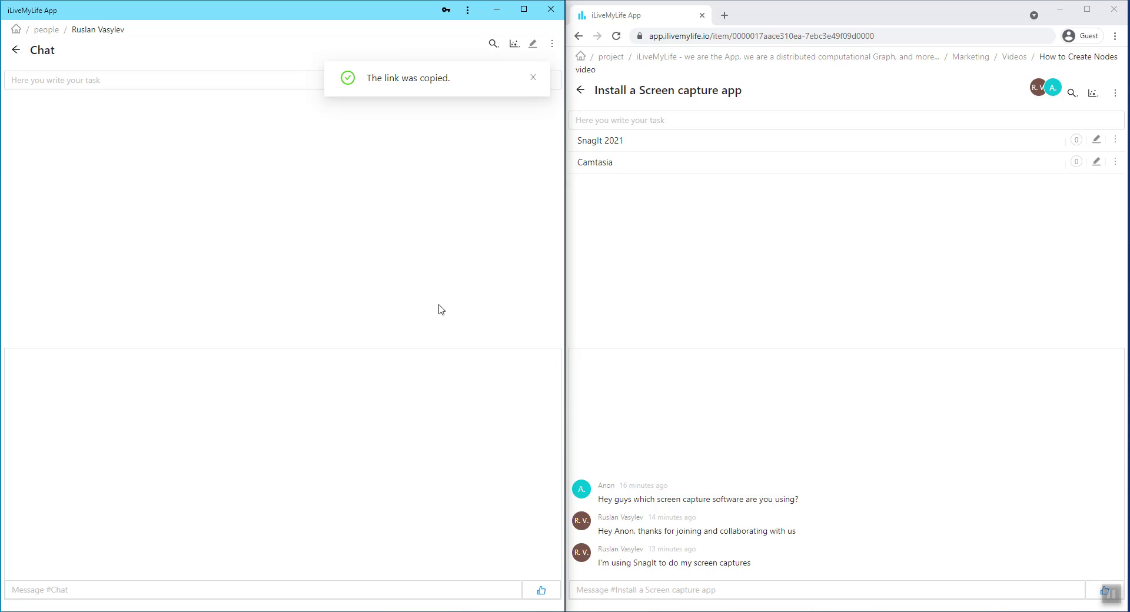
left_click(18, 33)
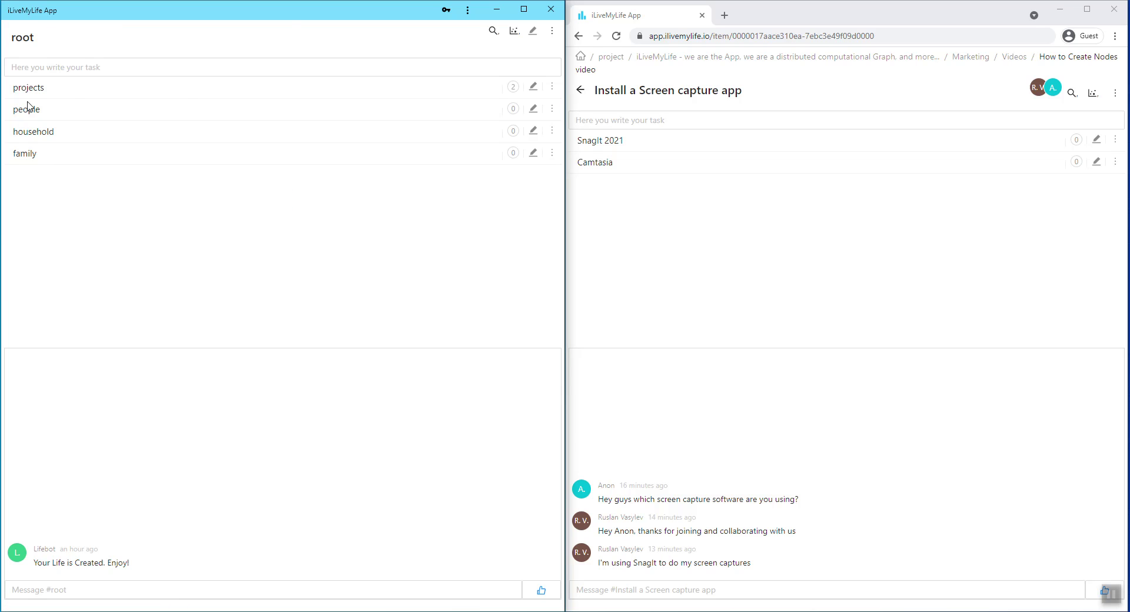
Navigate projects > iLiveMyLife > marketing > Videos > How to Create Nodes video > Install a Screen capture app.
left_click(29, 92)
left_click(31, 101)
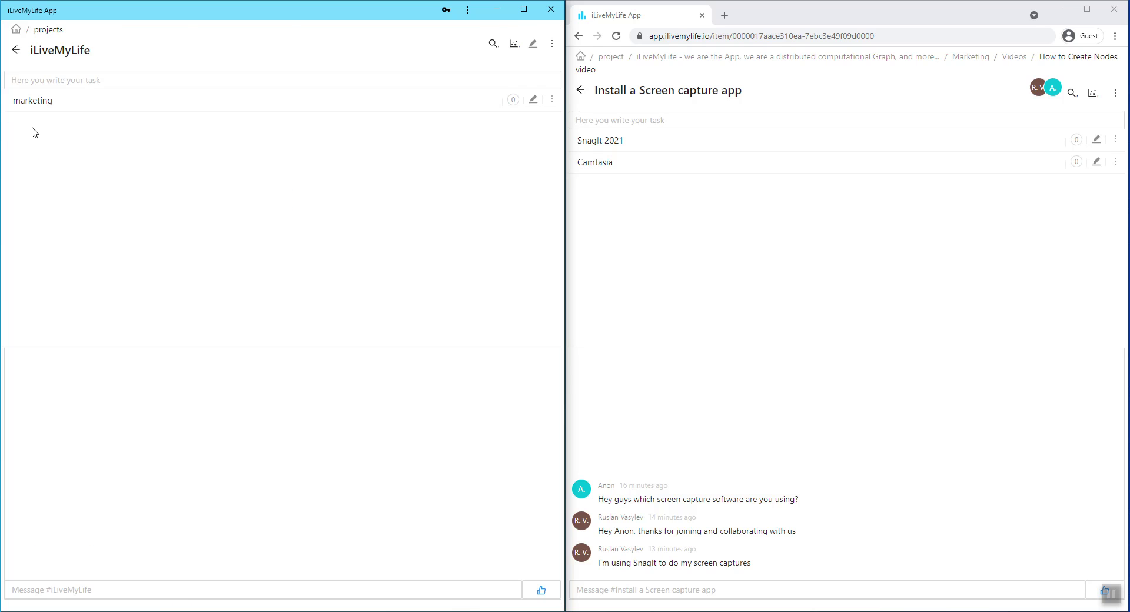
left_click(33, 102)
left_click(26, 106)
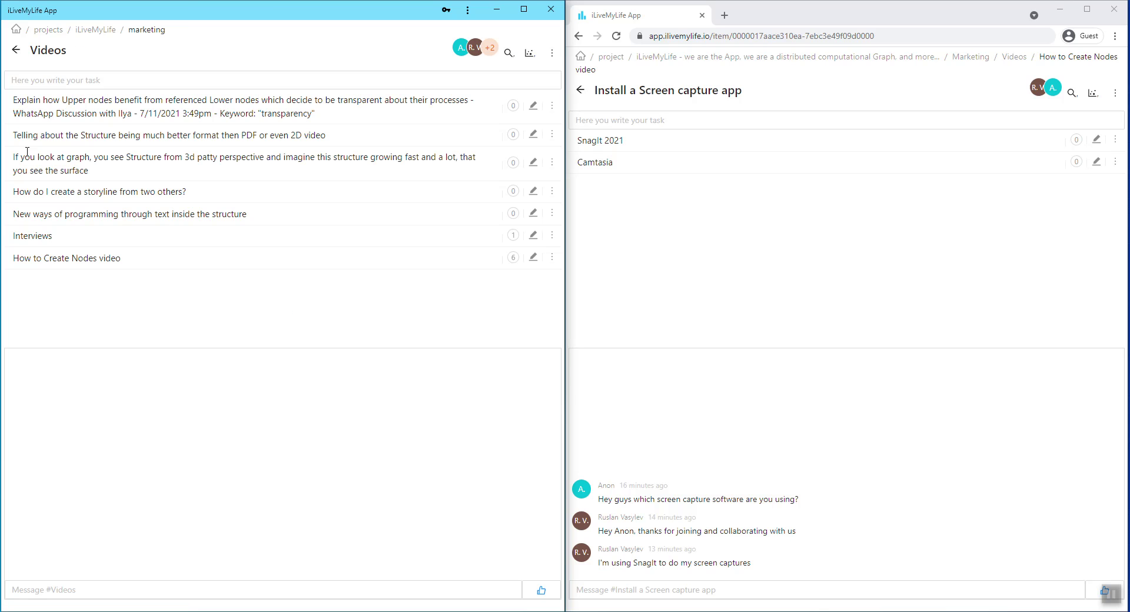
left_click(43, 259)
left_click(52, 101)
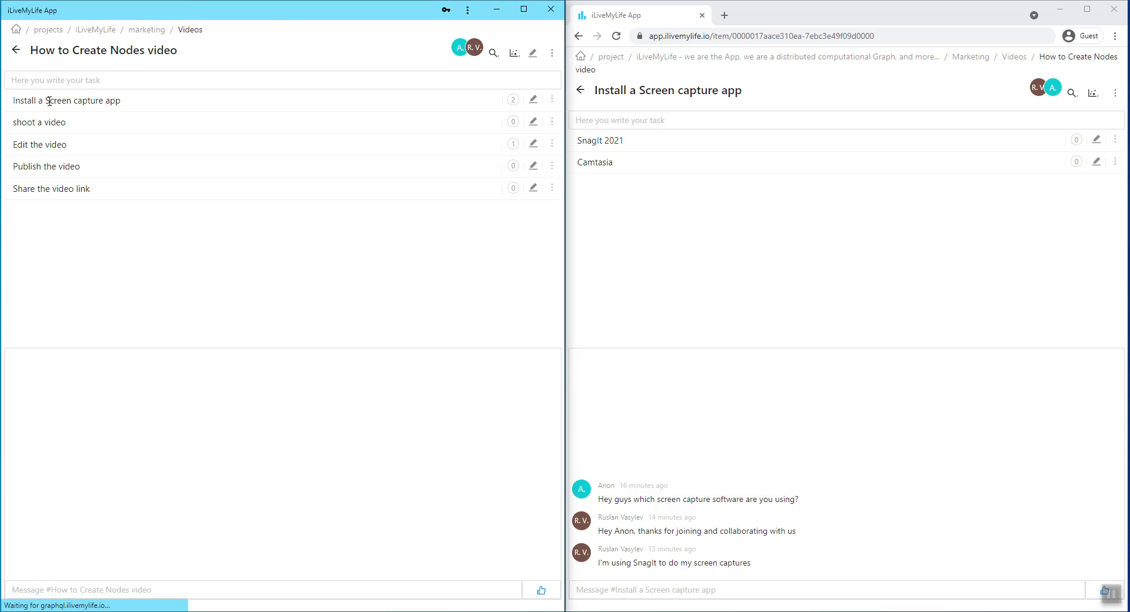
Post a reply thanking the other user for the suggestion in the Install a Screen capture app chat.
left_click(82, 591)
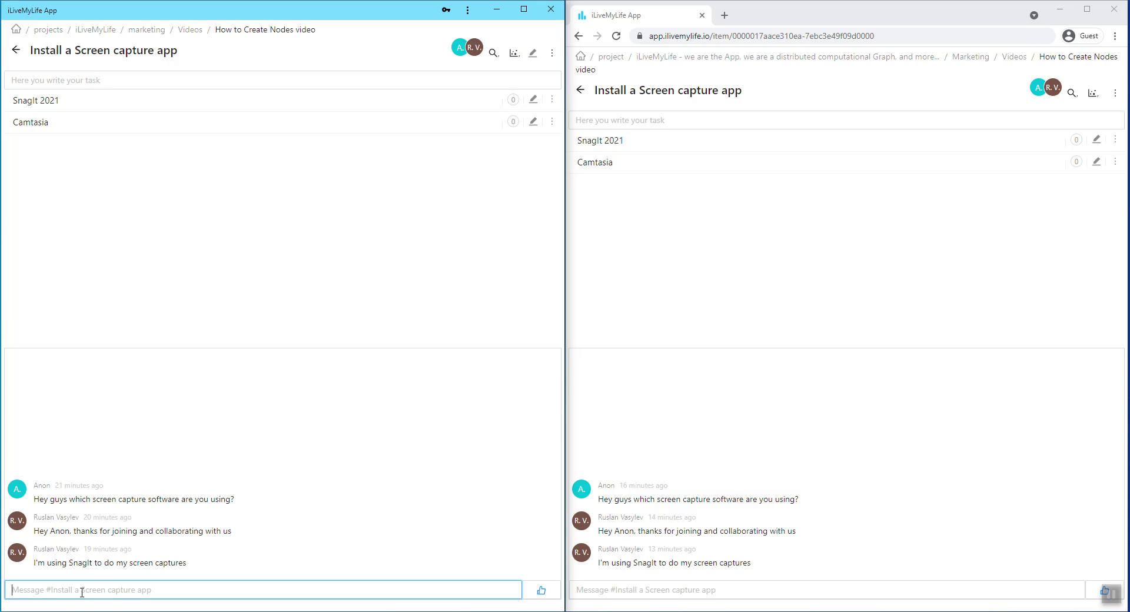
type("Hey")
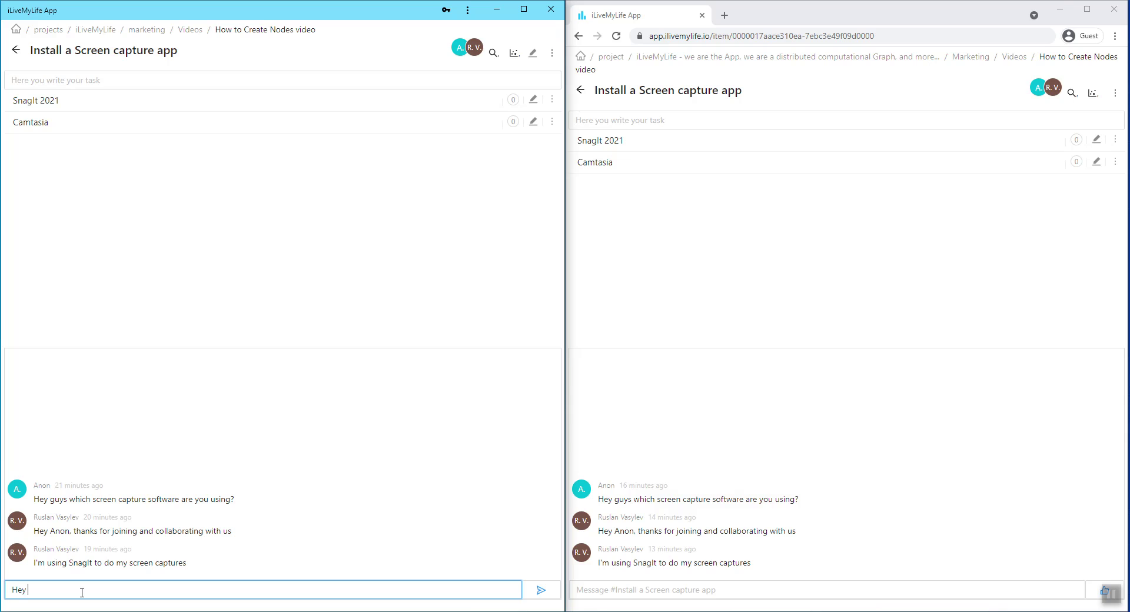
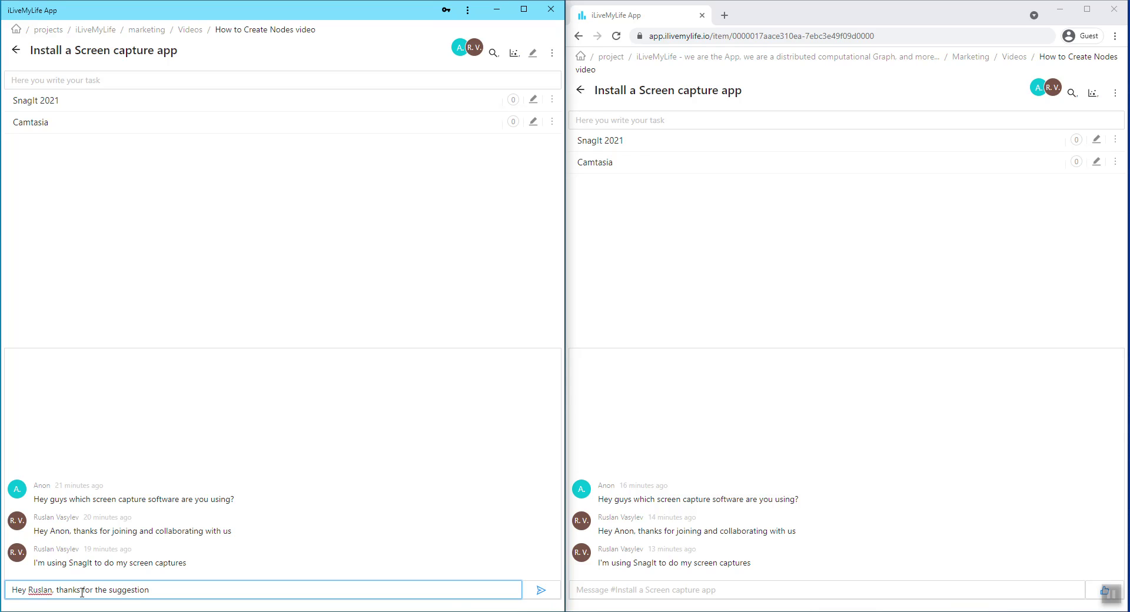
key("Return")
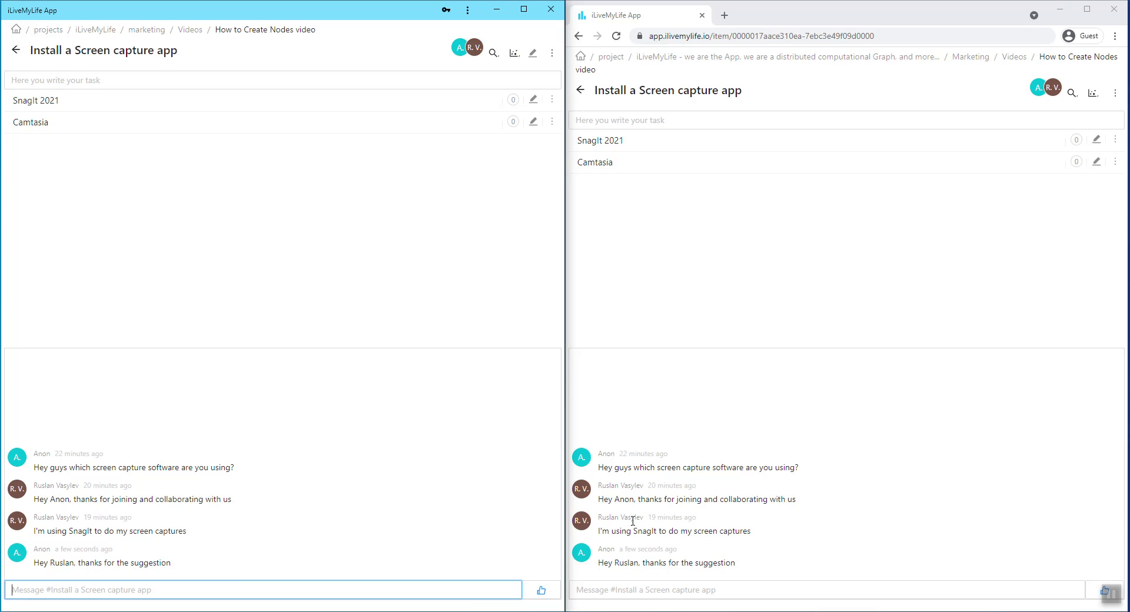
Send the desktop chat message 'I'd like to add you to my contact list so I can also help you…'.
mouse_move(676, 481)
left_click(123, 589)
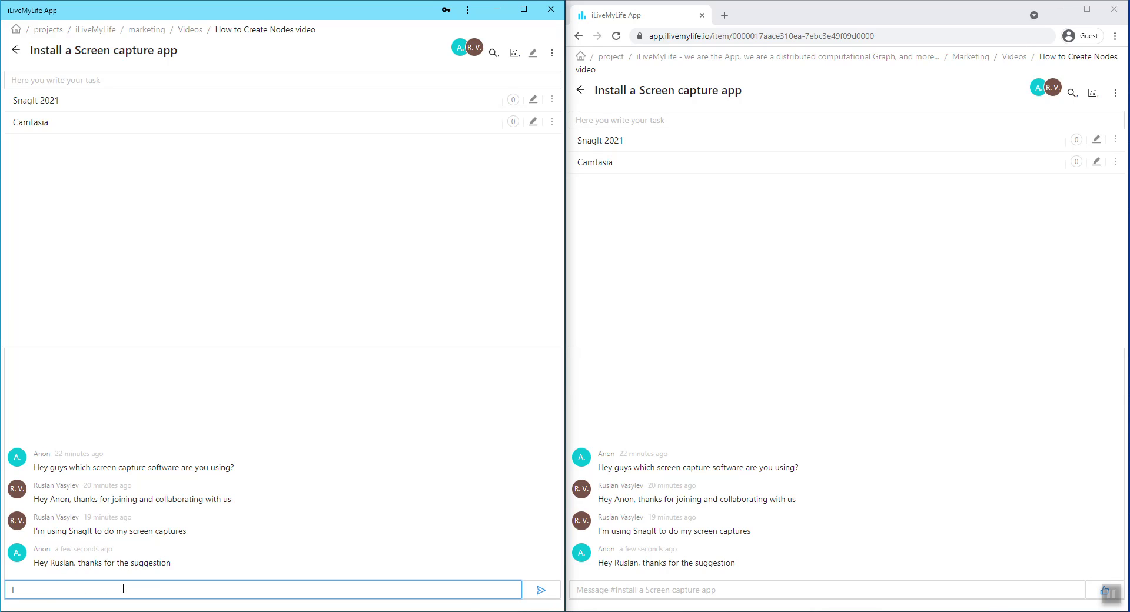
type("I'd like to add yo")
key("BackSpace")
type("you to my contact list so I can also help you w")
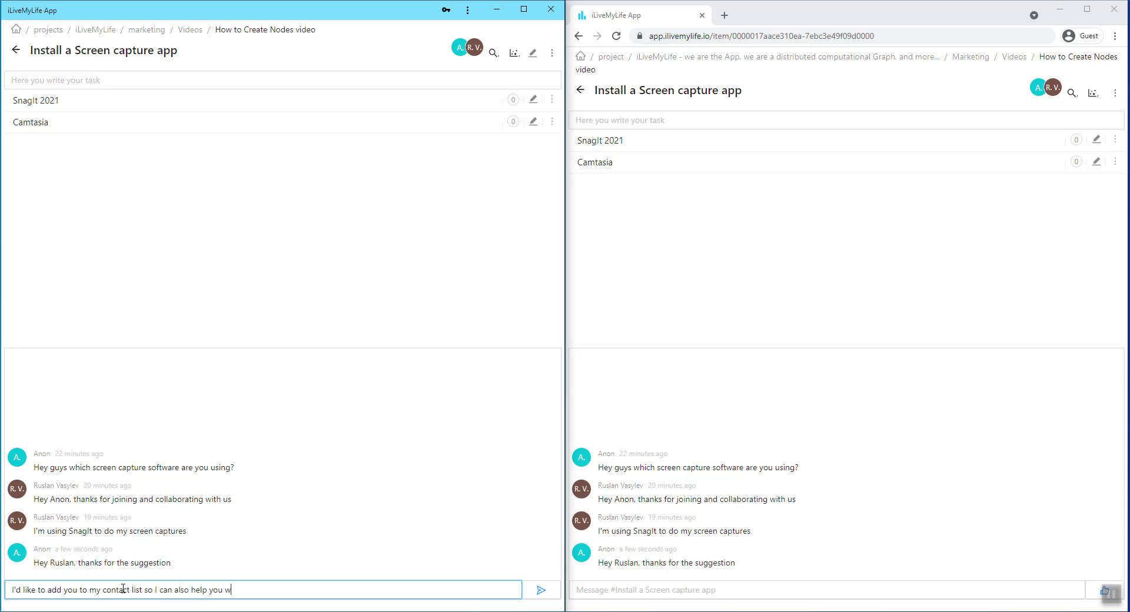
type("hen whatever I can")
key("Return")
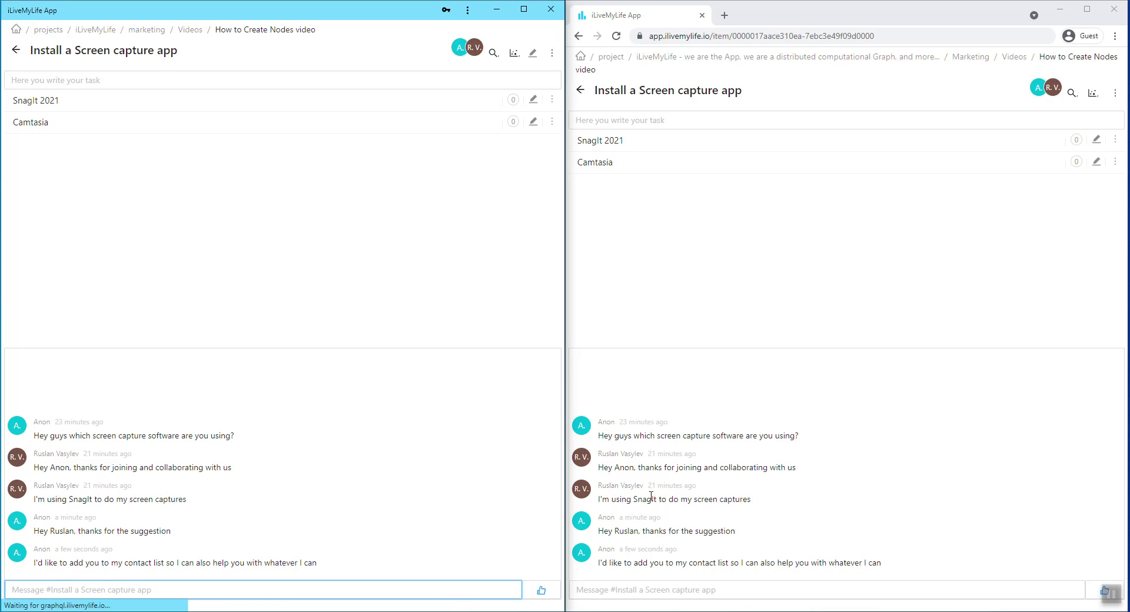
Reply 'Cool, I'd love that' from the web client's chat.
left_click(652, 588)
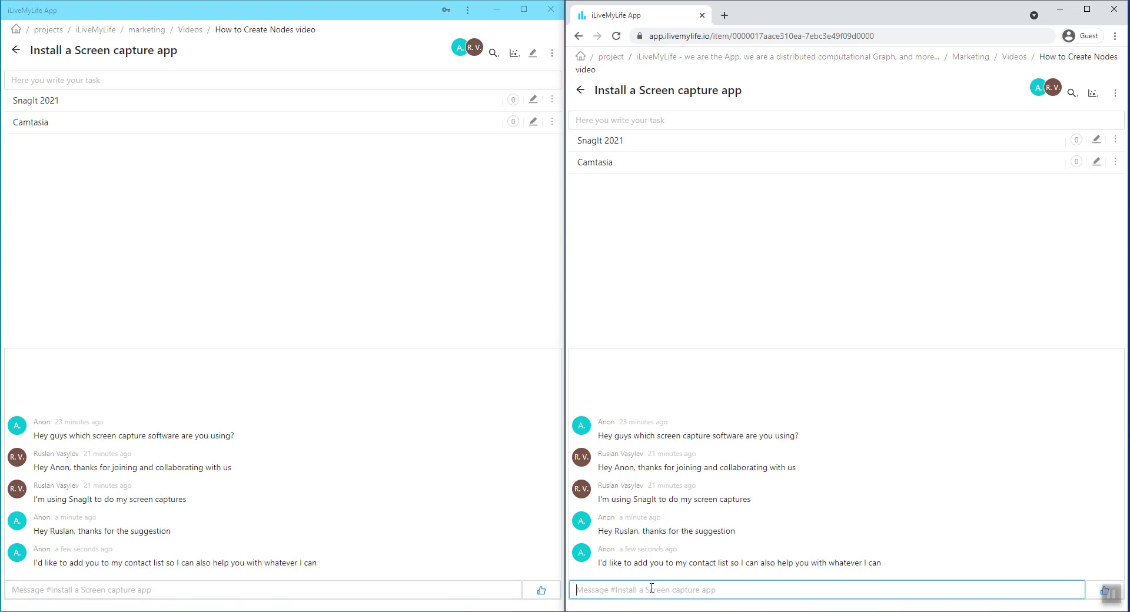
type("Co")
type("ol, I'd love that")
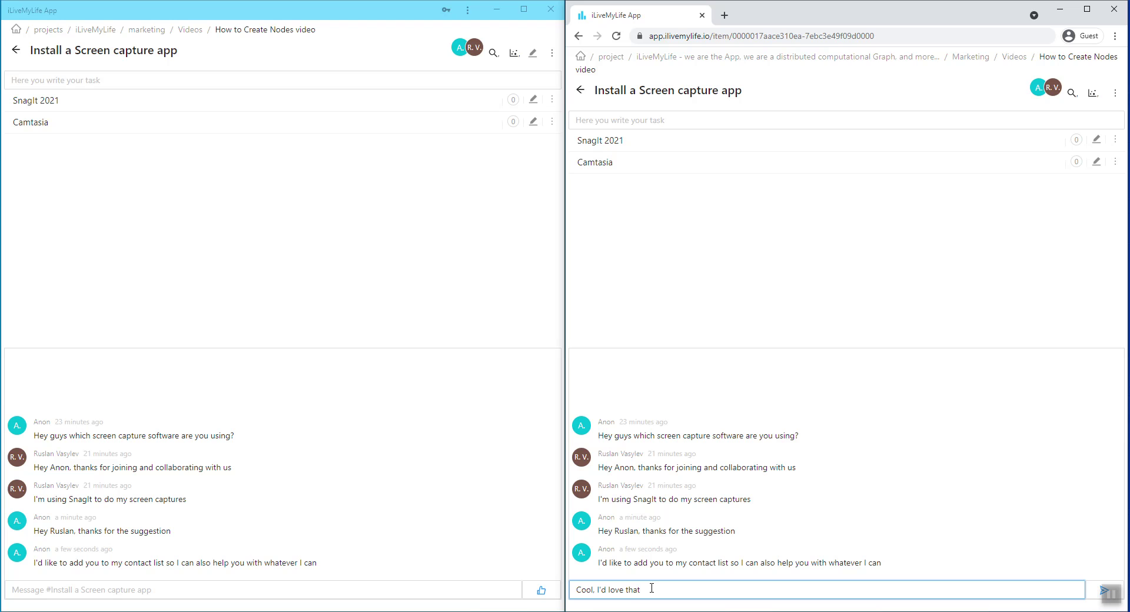
key("Return")
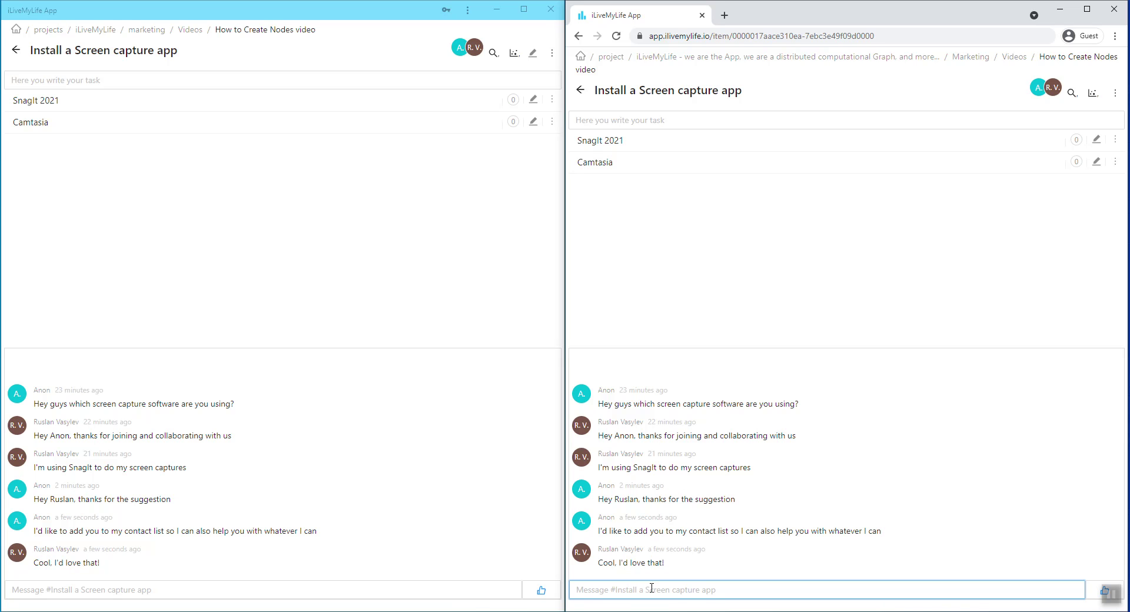
left_click(57, 587)
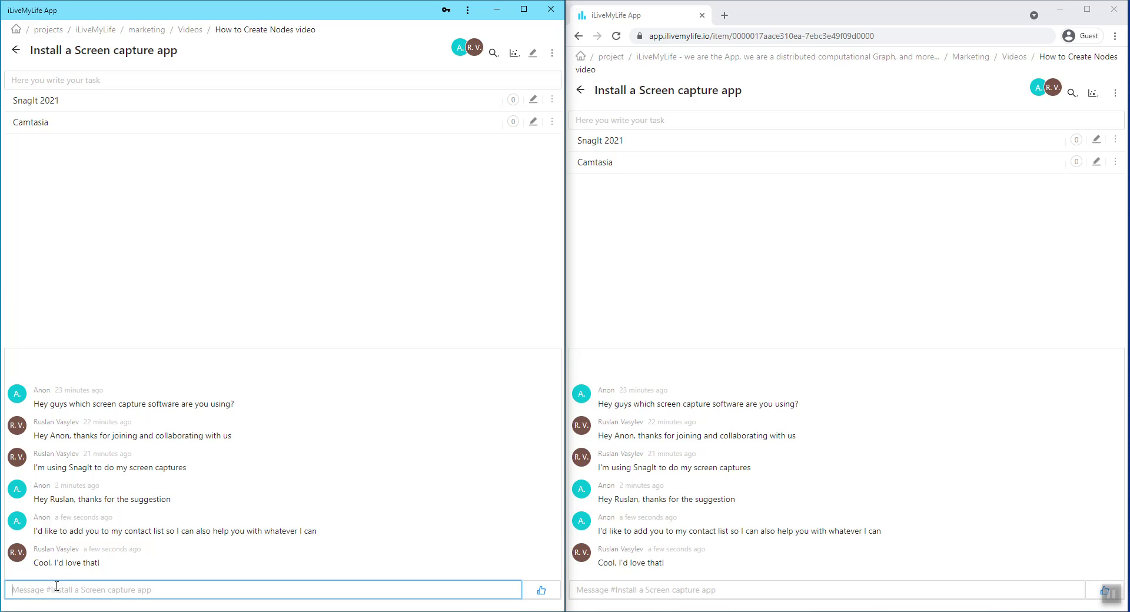
Send 'Here's our common Chat node I've created:' followed by the pasted Chat node link.
type("Here's")
type(" our")
type(" Cha")
type("mo")
type("n Chat node")
type(" I've created")
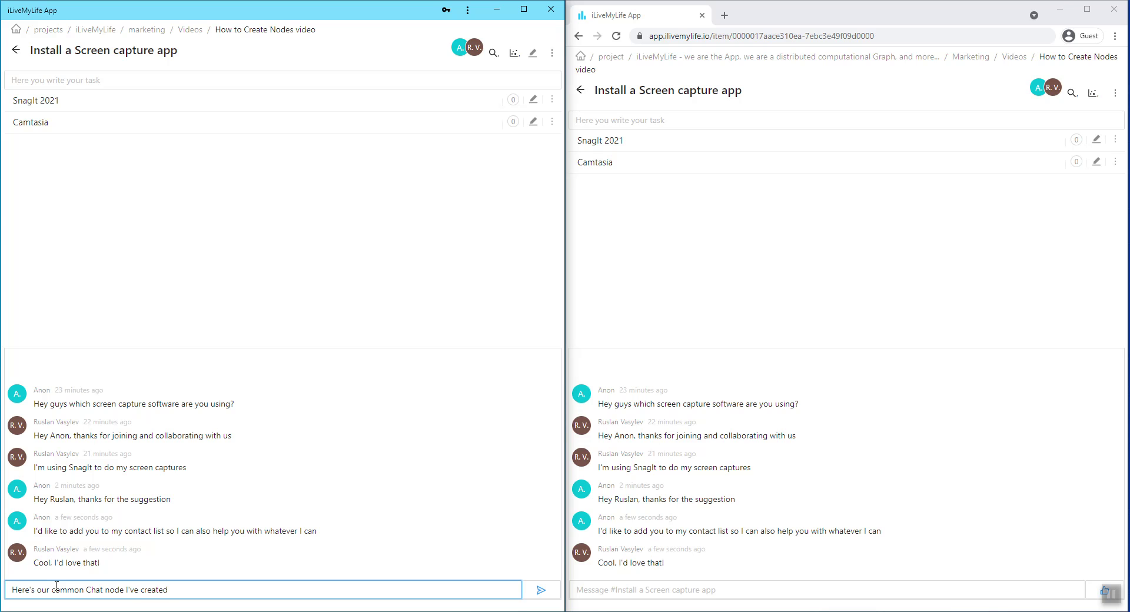
type(":")
key("Return")
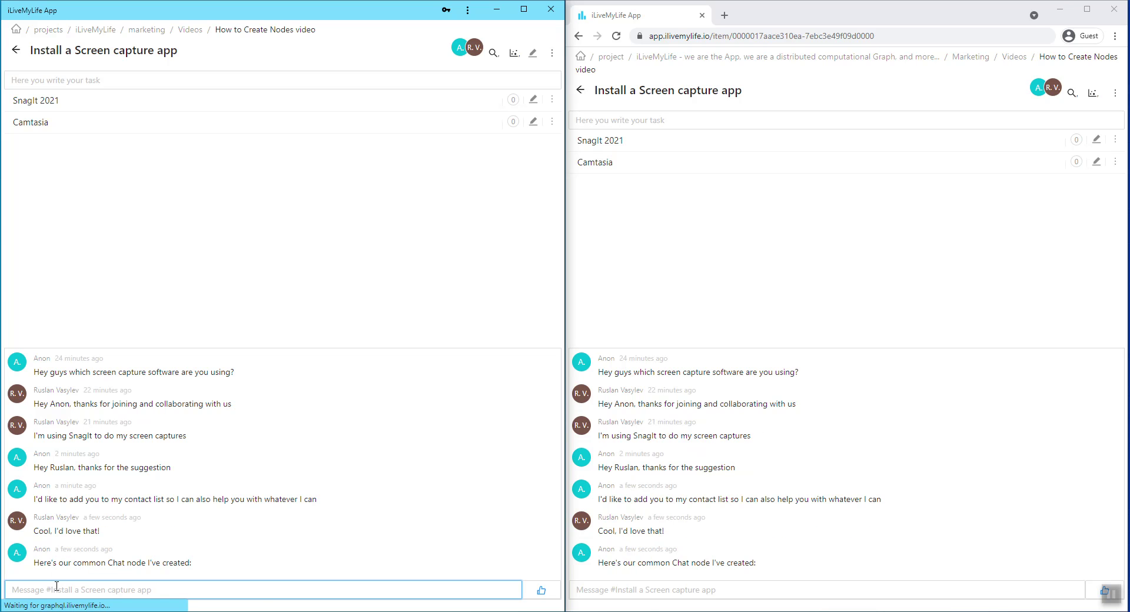
key("Return")
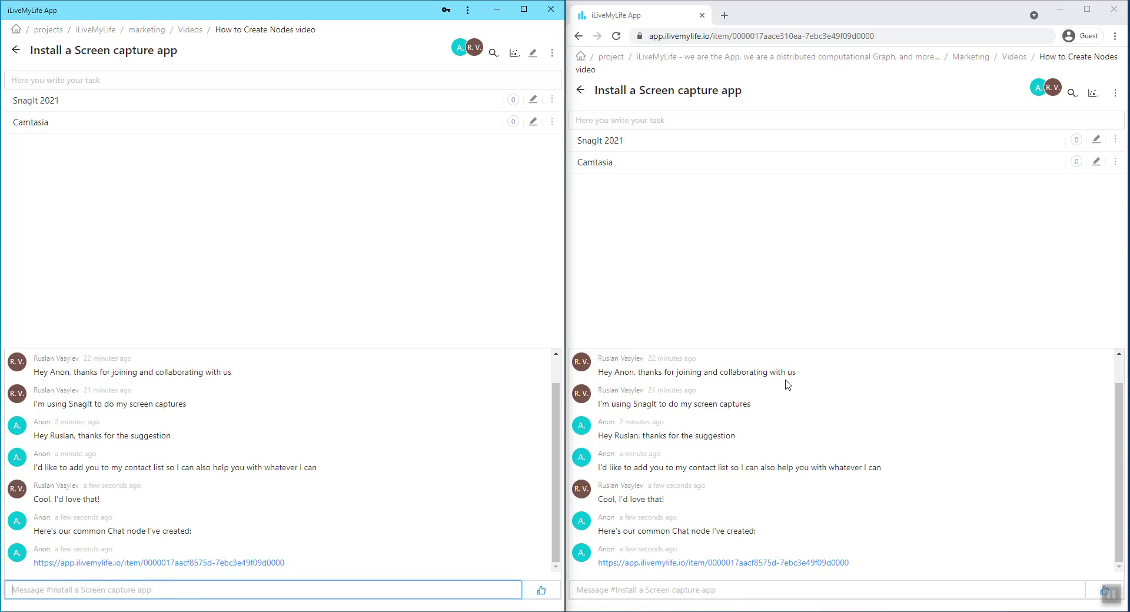
In the web client, select the posted Chat node link and copy it.
left_click(768, 338)
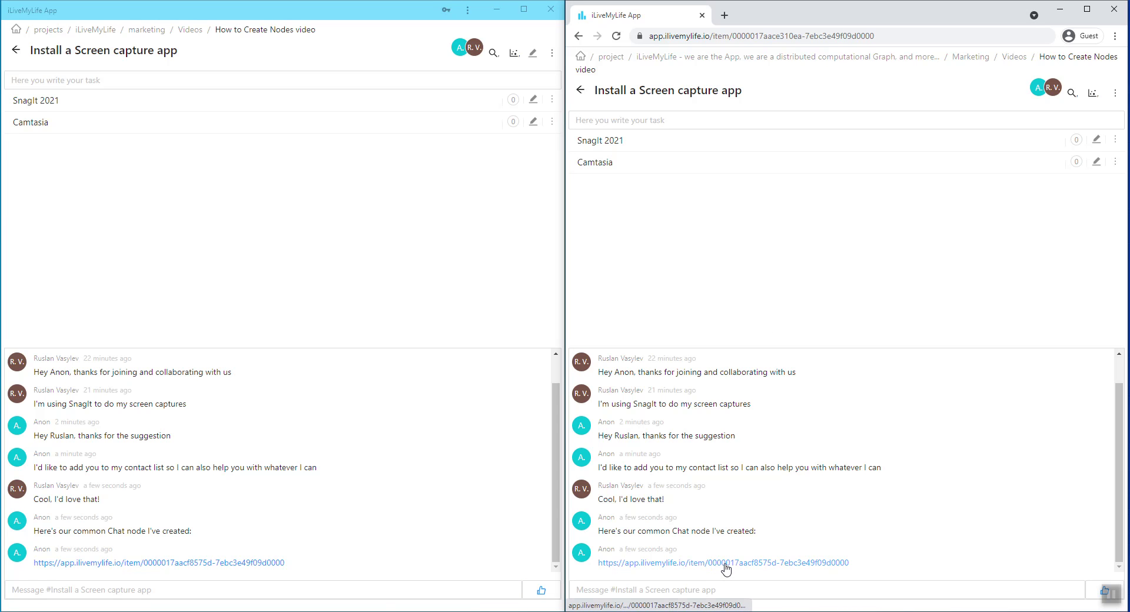
left_click_drag(858, 564, 599, 563)
key("ctrl+c")
right_click(612, 565)
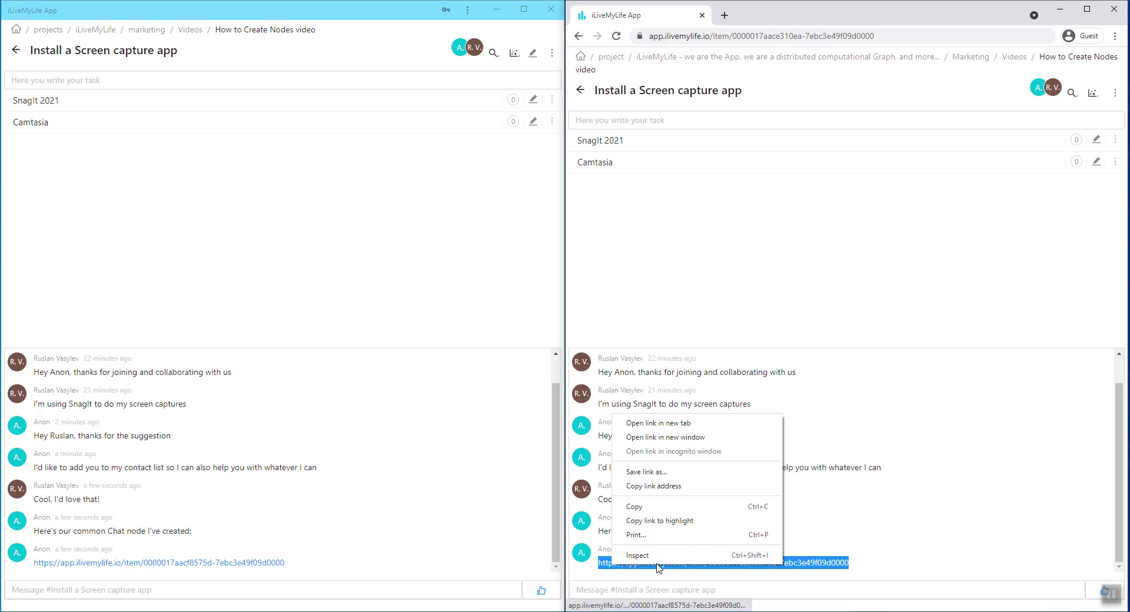
left_click(671, 508)
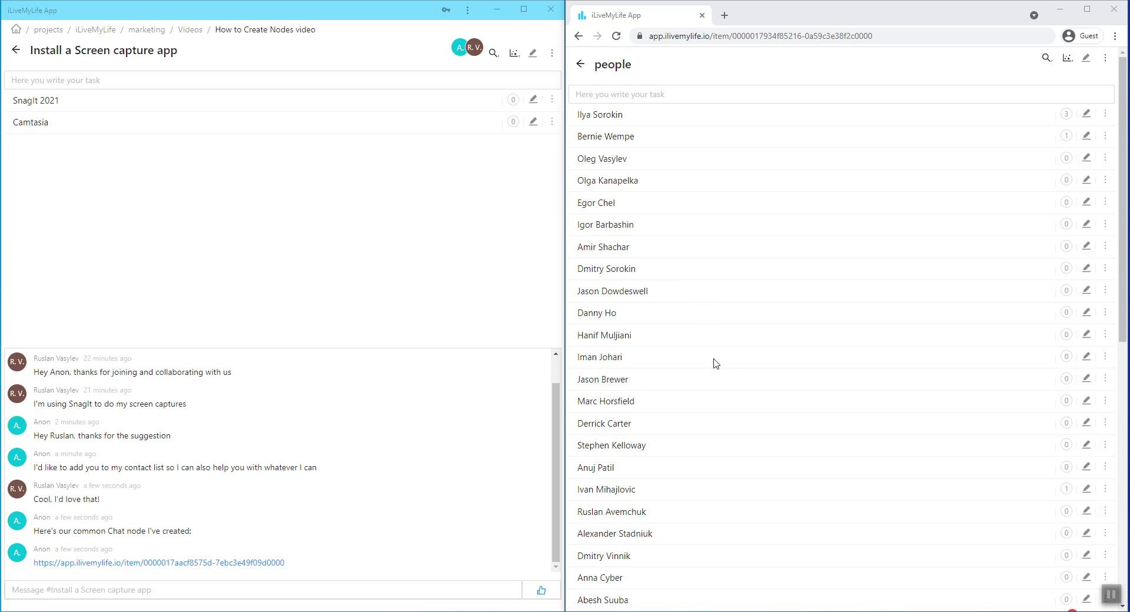
Add a new entry for the other user at the end of the web client's people list.
left_click(627, 91)
left_click(627, 94)
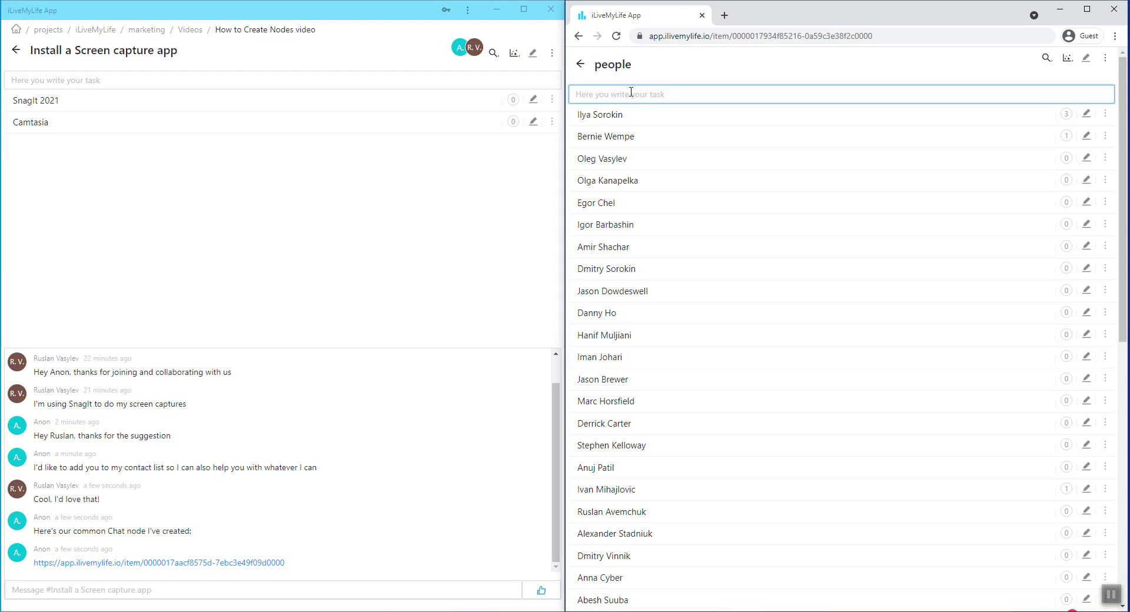
type("Ano")
key("Return")
scroll(677, 299, "down", 5)
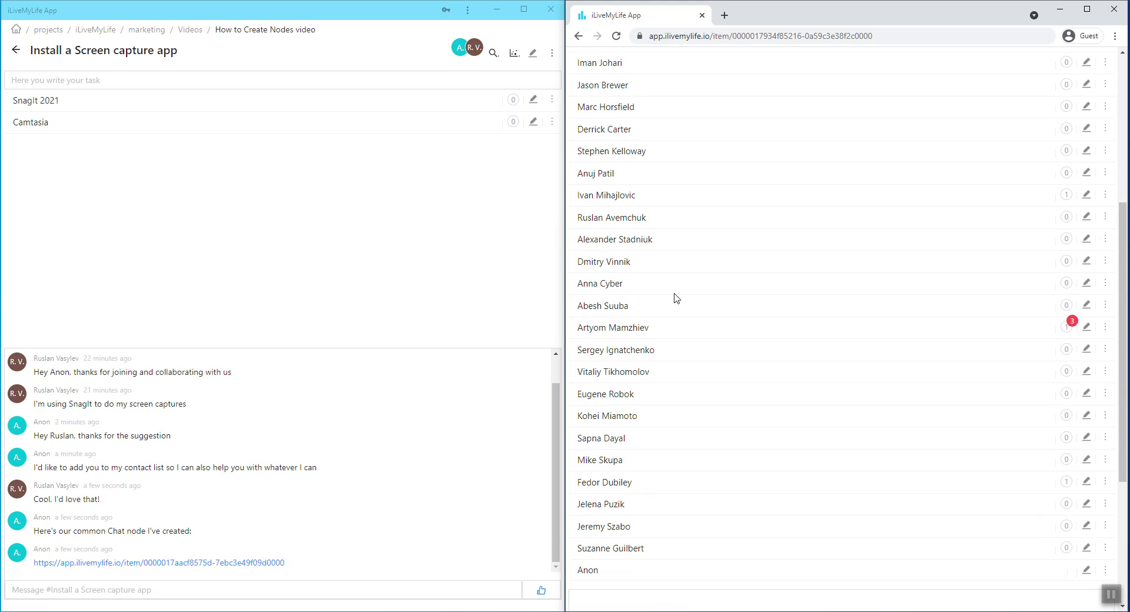
scroll(665, 365, "down", 3)
Paste the copied Chat link under the new person entry in the web client and open that Chat.
left_click(587, 394)
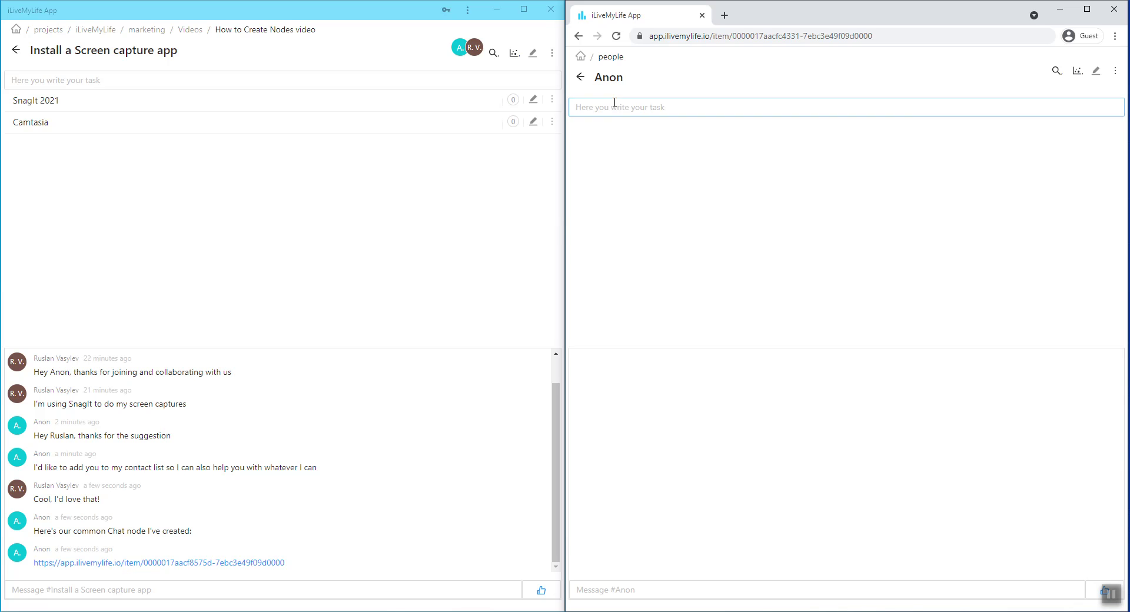
left_click(617, 106)
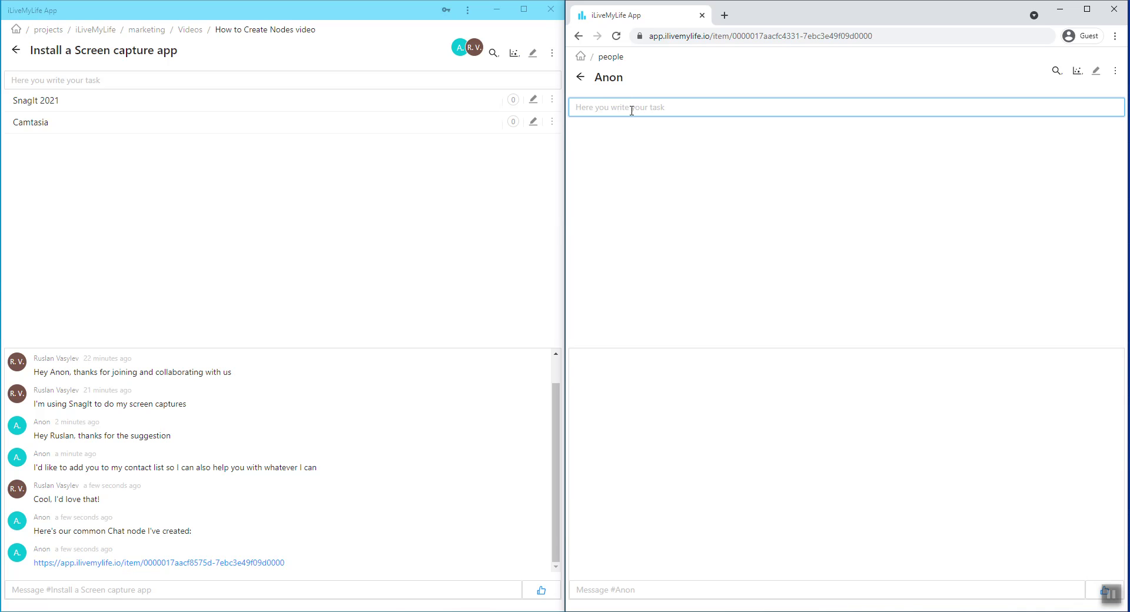
key("ctrl+v")
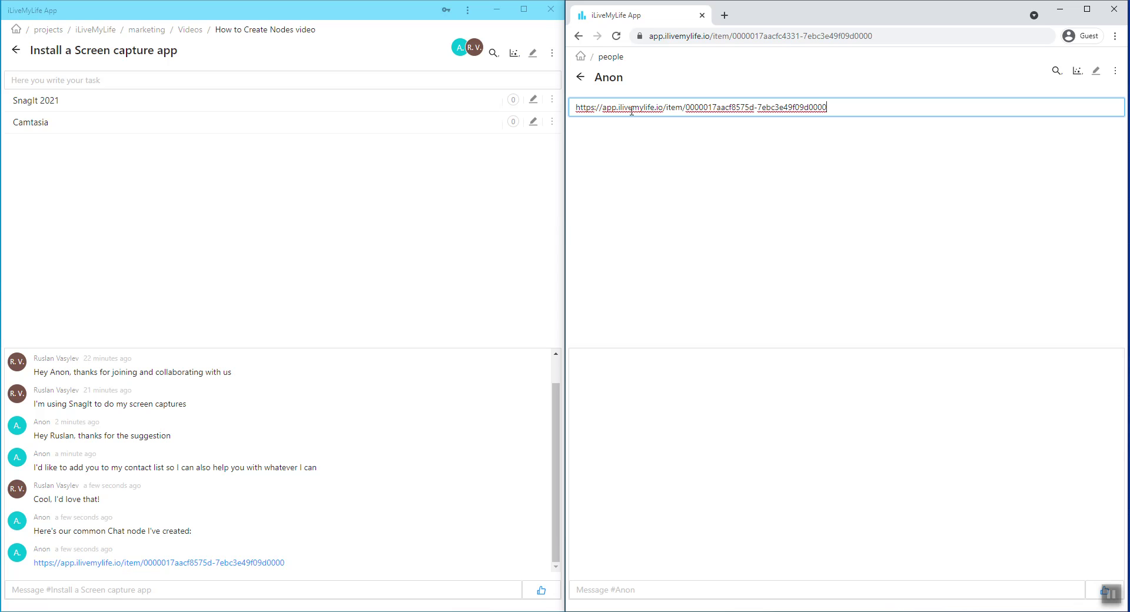
key("Return")
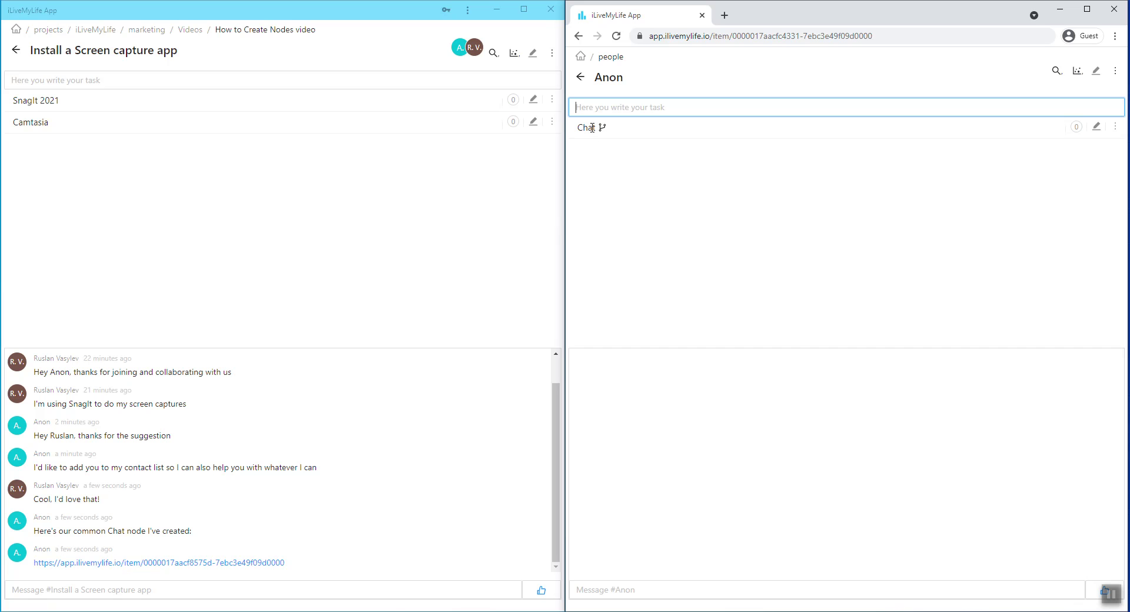
left_click(592, 128)
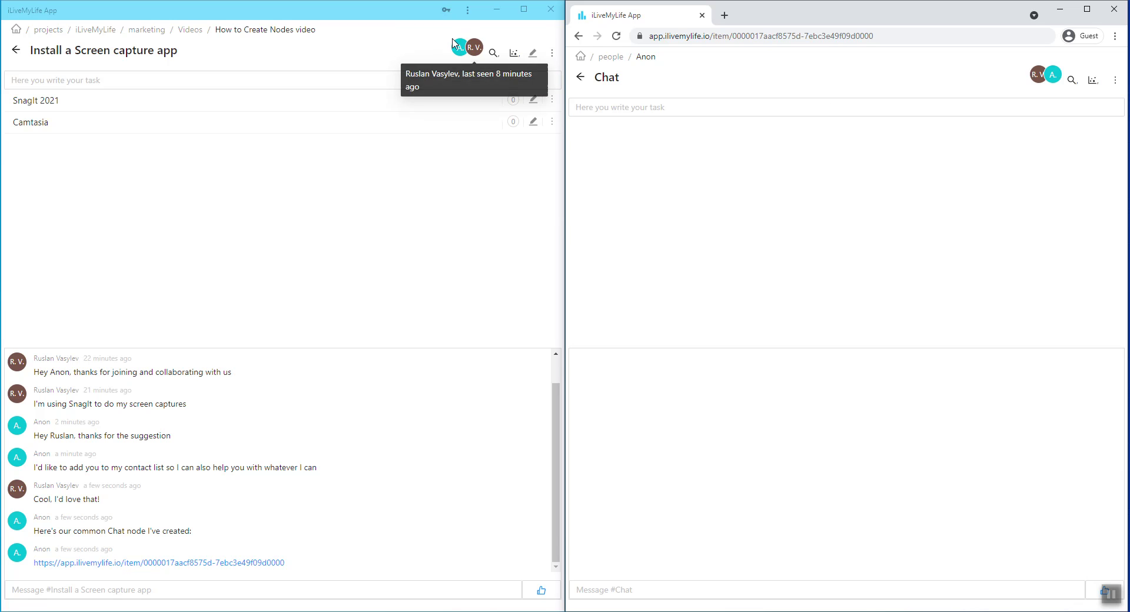
mouse_move(469, 41)
In the desktop client, go from root through people and the other user's entry to their Chat.
left_click(16, 31)
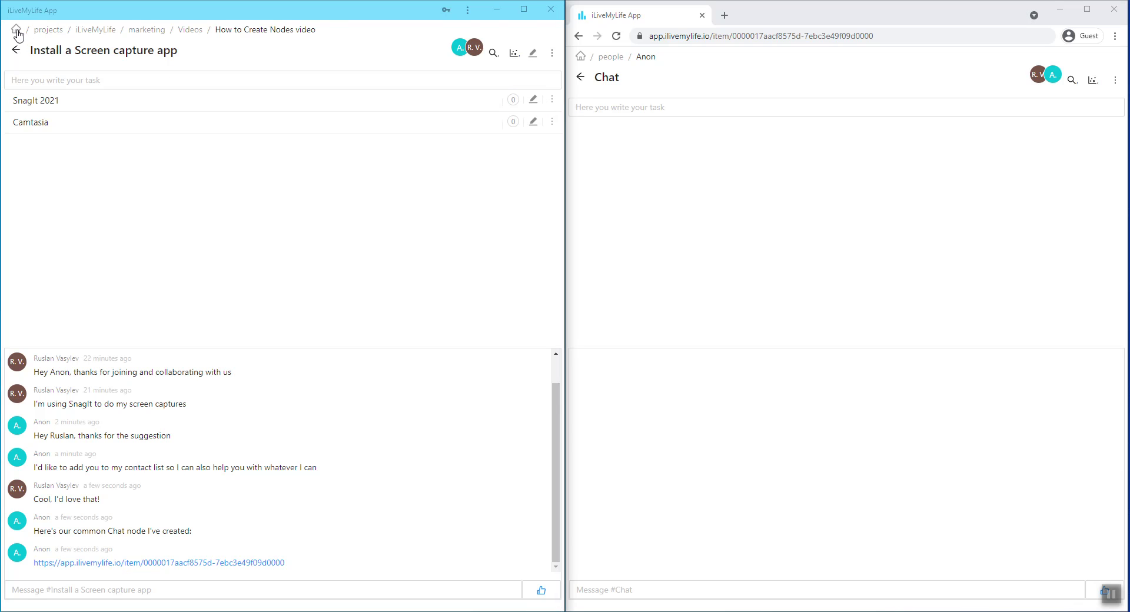
left_click(28, 110)
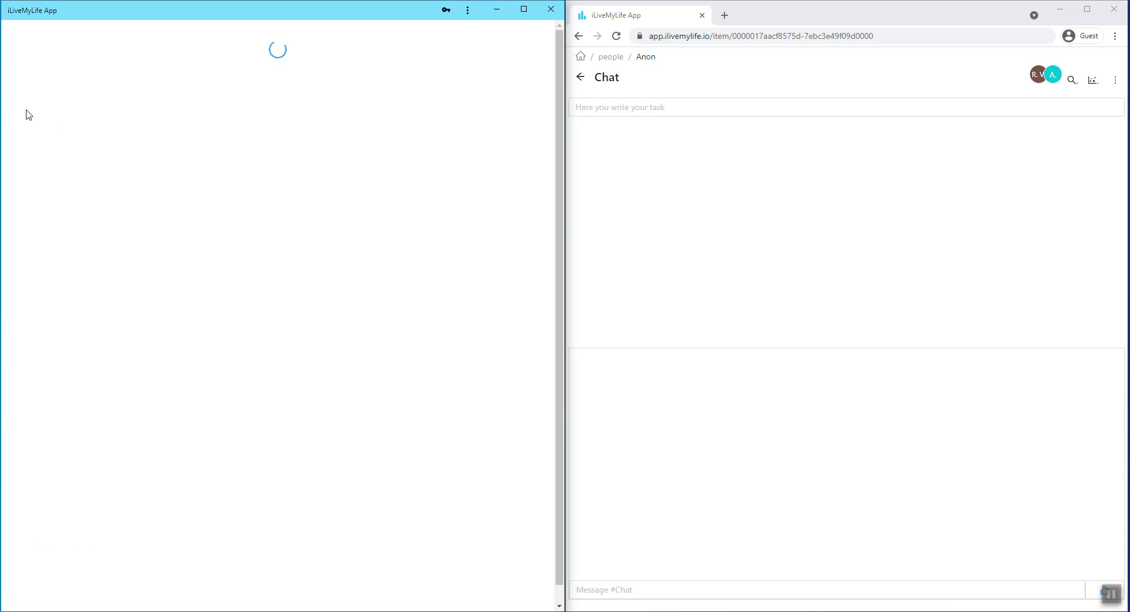
left_click(31, 88)
left_click(22, 122)
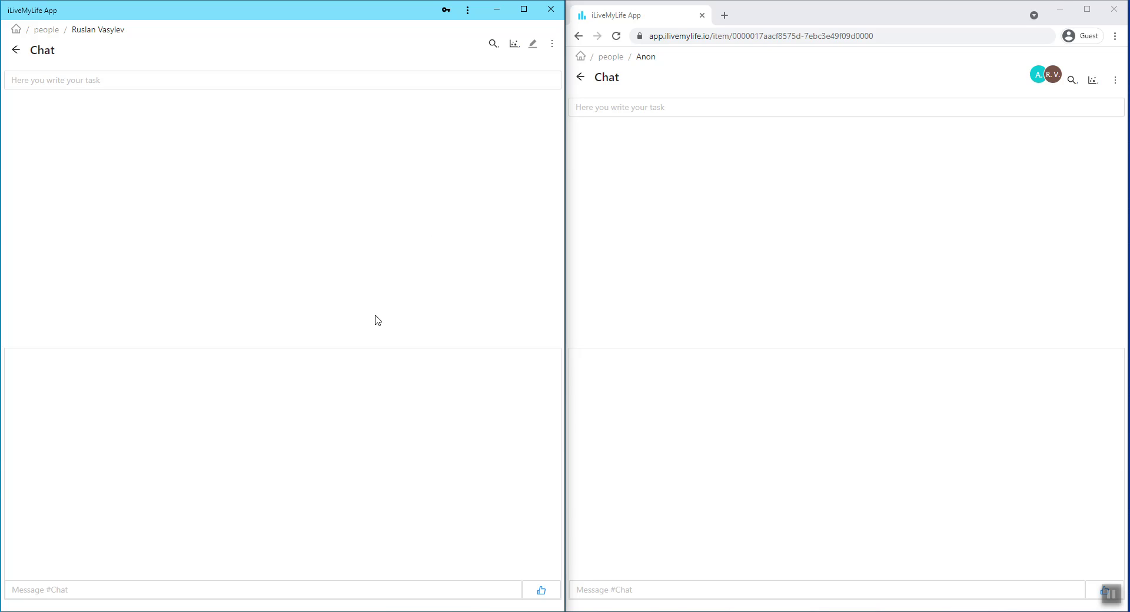
Write 'Hey' in the web client's chat, then return the desktop client to the person's page.
left_click(353, 584)
left_click(714, 287)
left_click(676, 585)
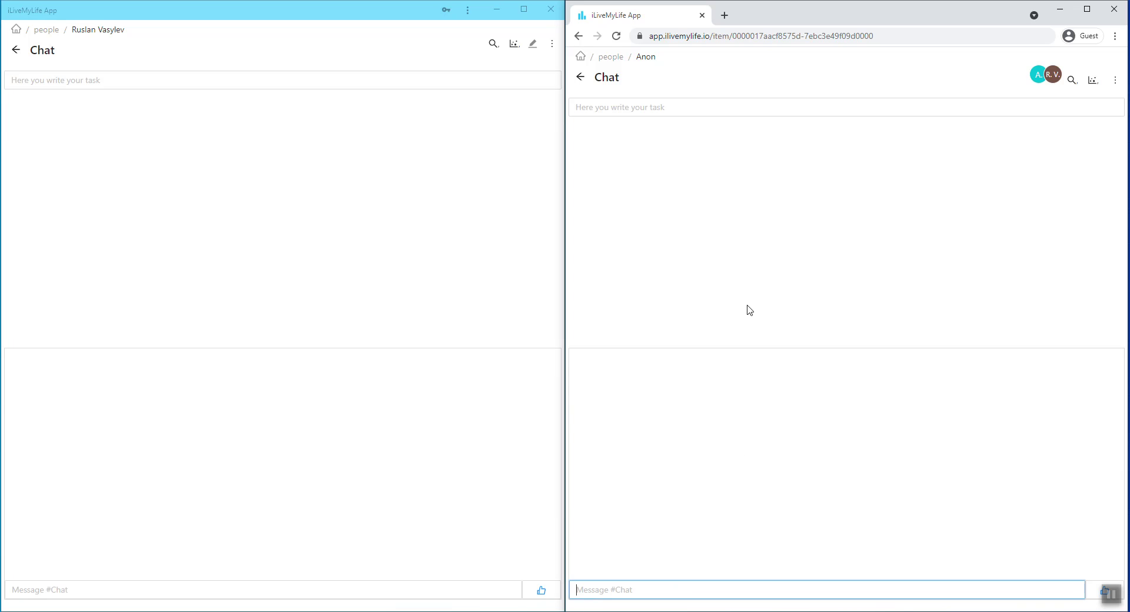
type("He")
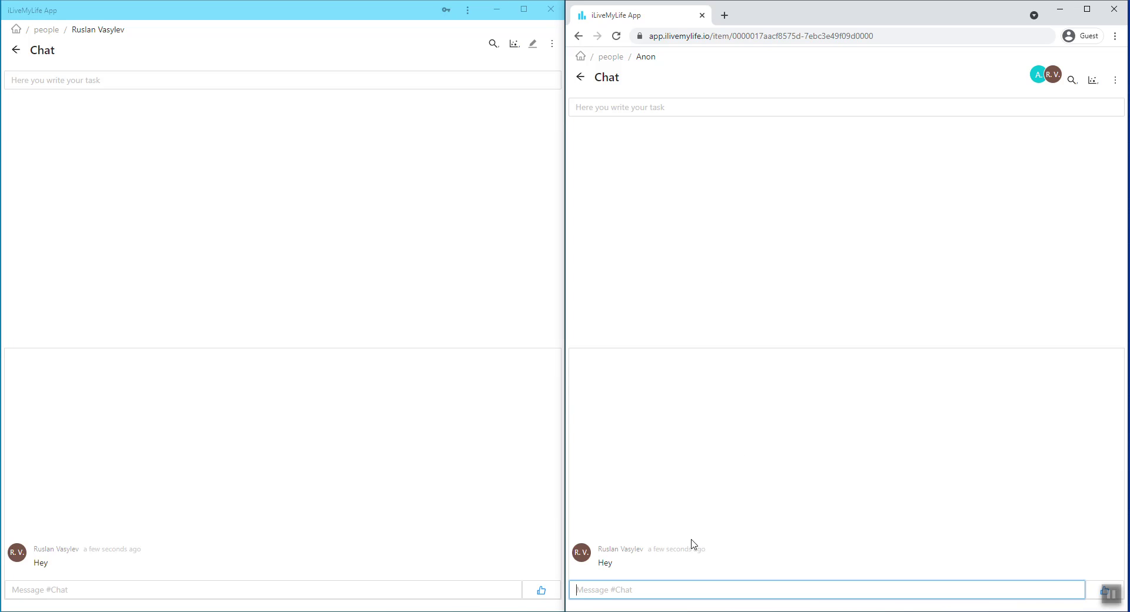
left_click(114, 590)
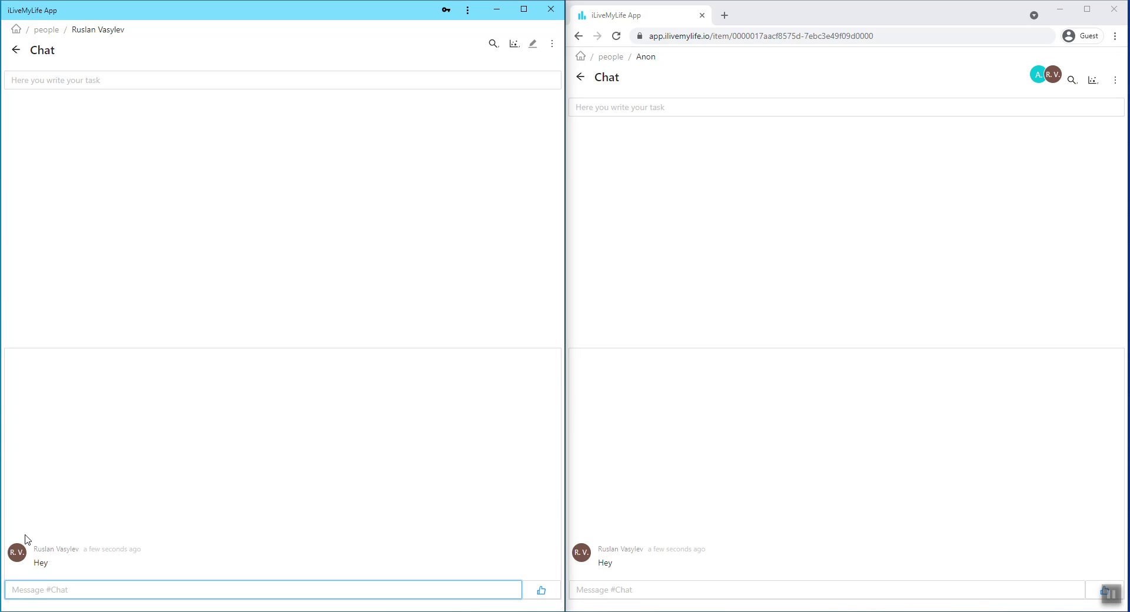
left_click(16, 51)
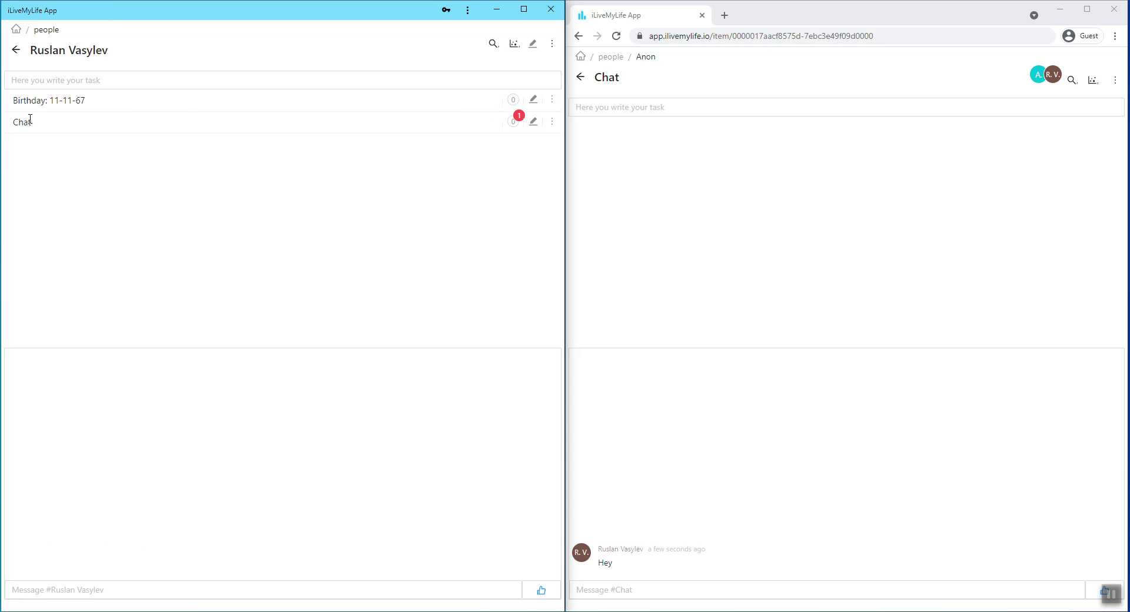
In the desktop client, go up to root, then back down through people and the person to the Chat.
left_click(18, 52)
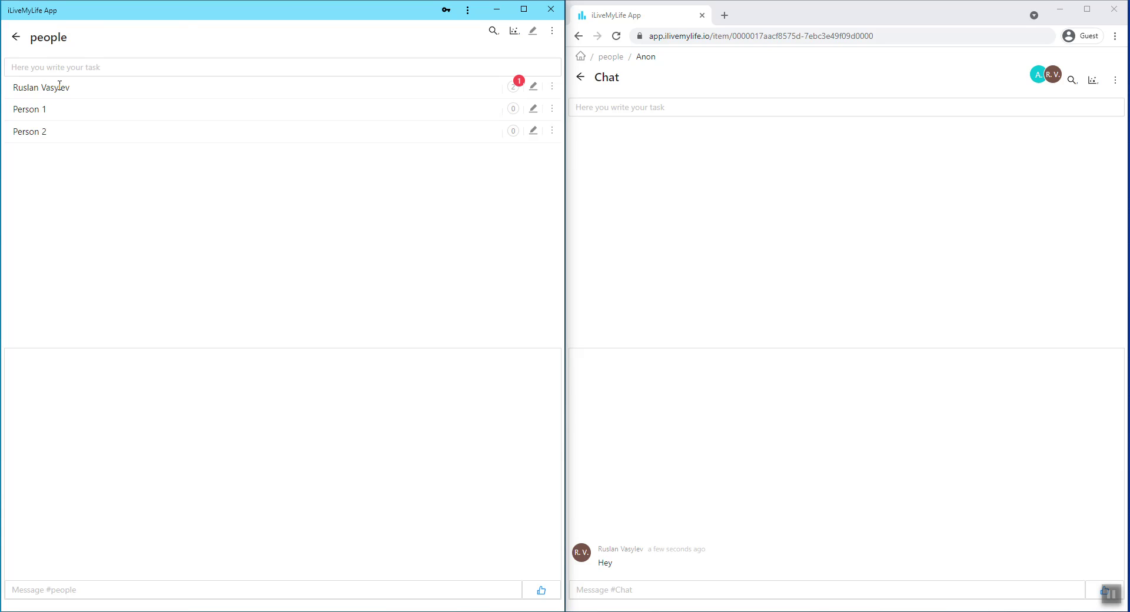
left_click(15, 40)
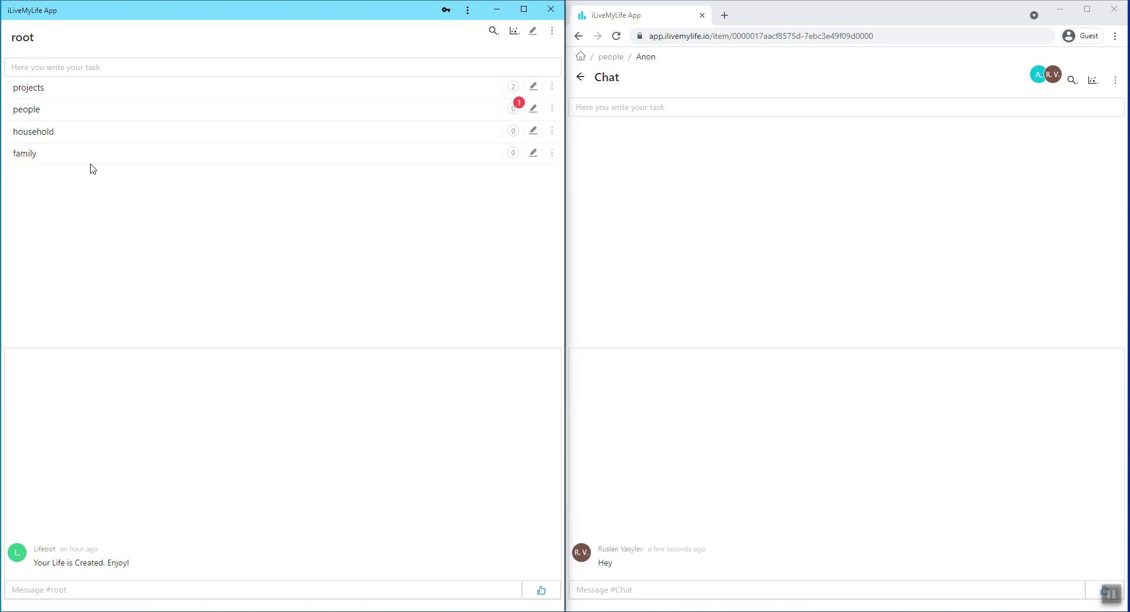
left_click(33, 114)
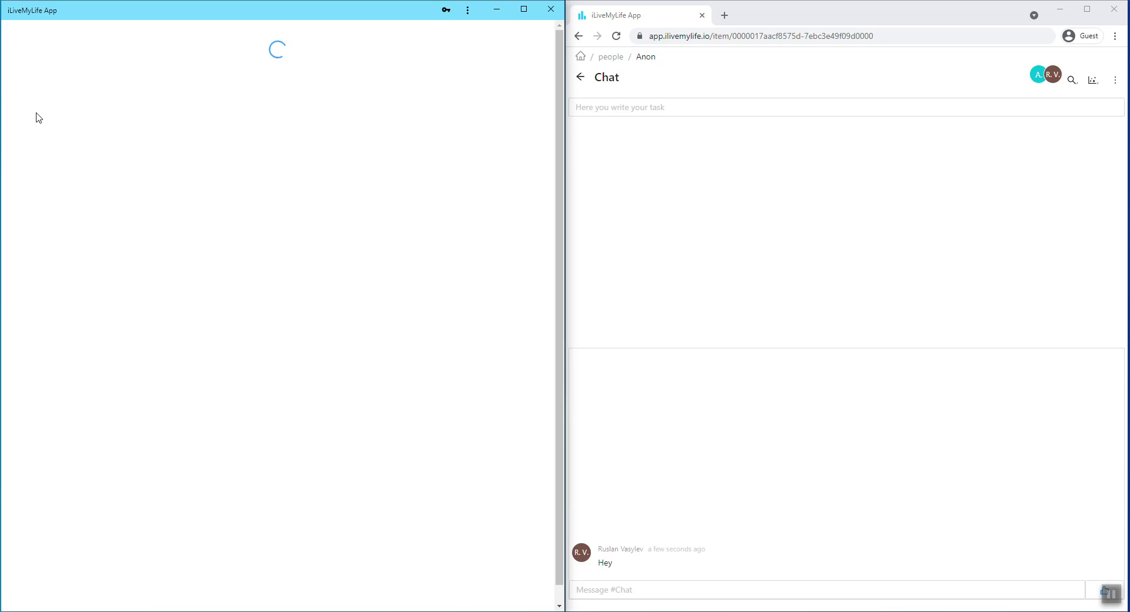
left_click(39, 88)
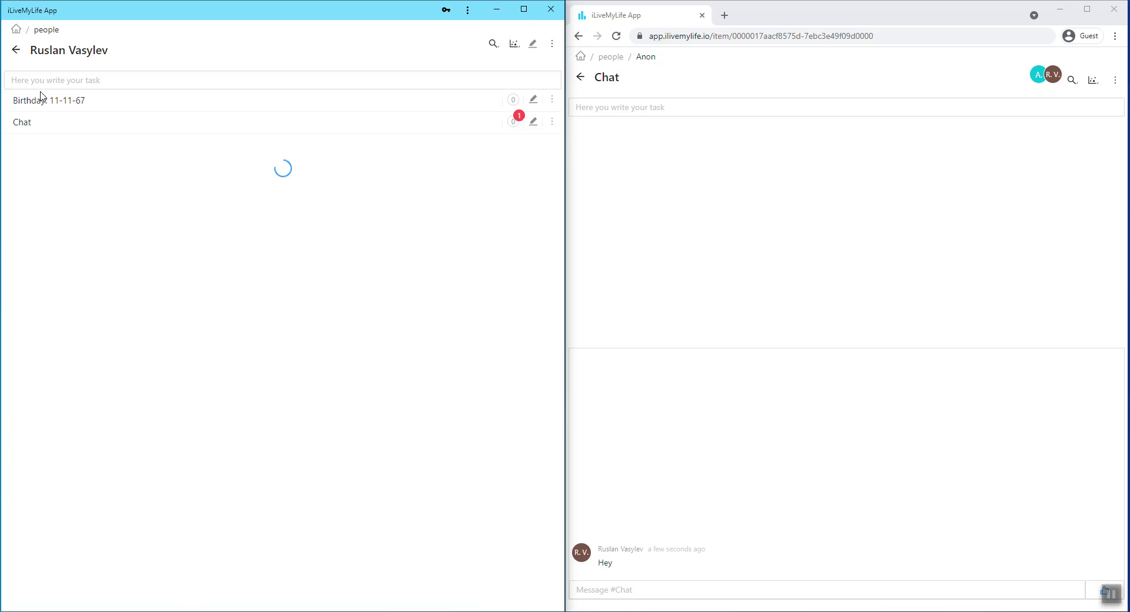
left_click(17, 122)
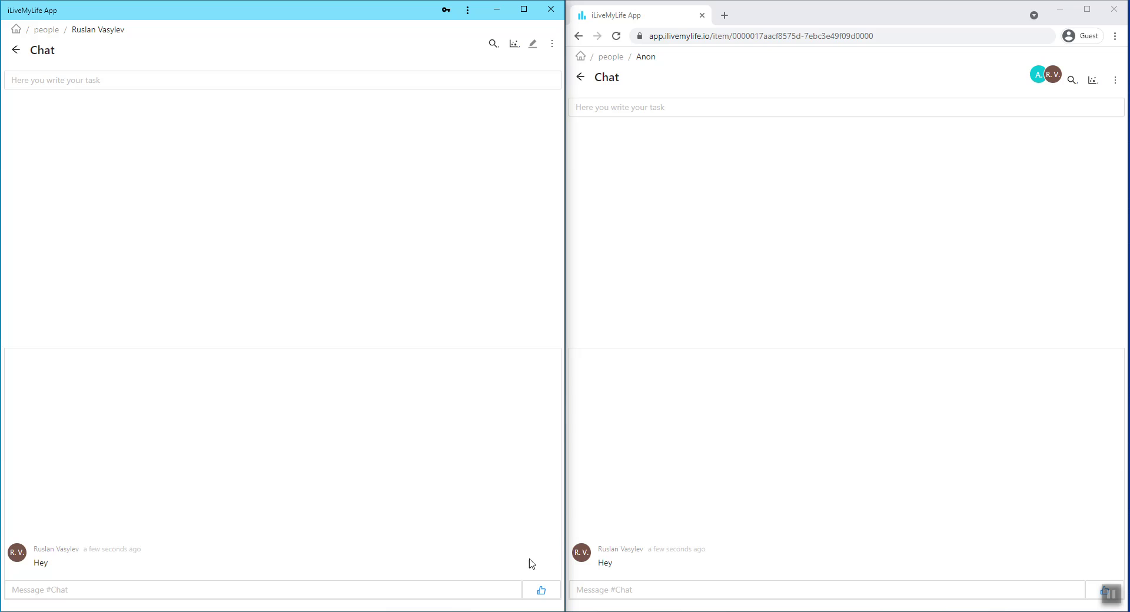
left_click(140, 593)
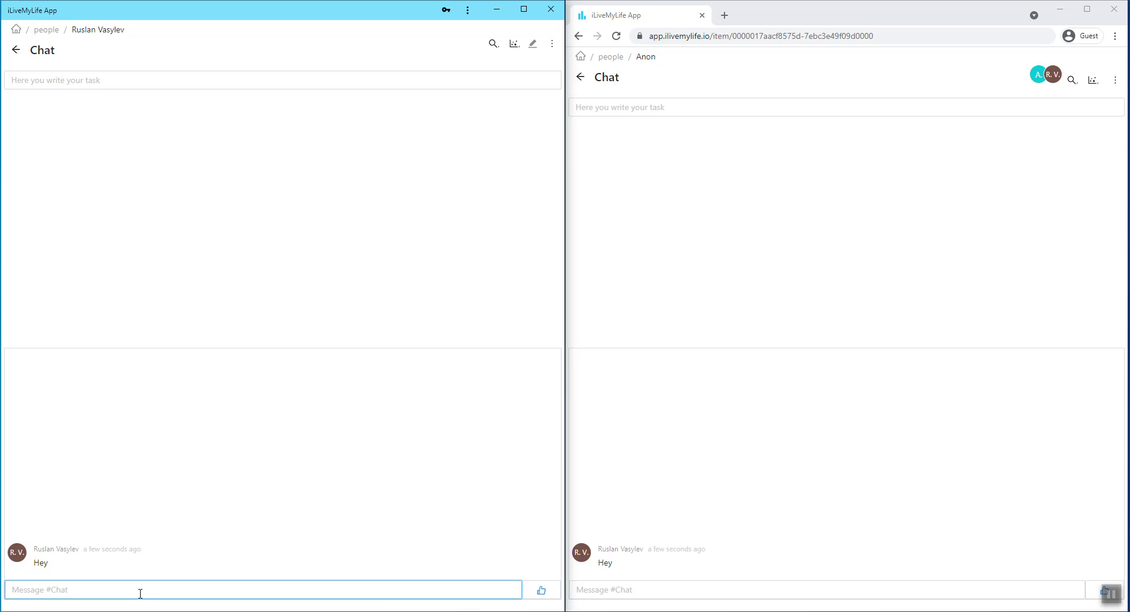
Send a greeting to the other user, then ask 'What other things are you interested in'.
key("Return")
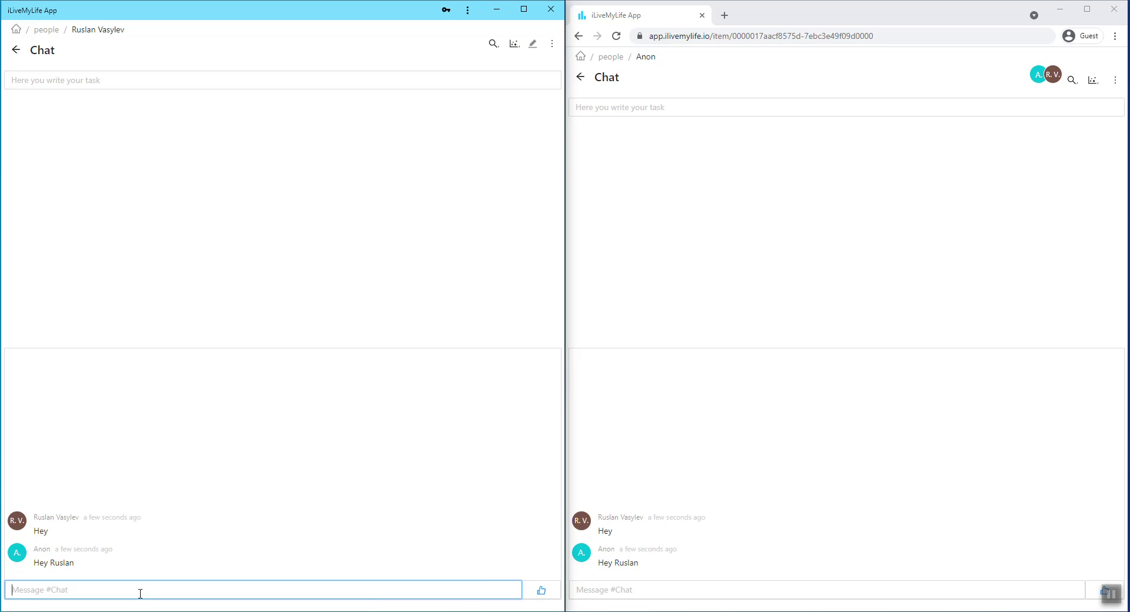
type("Let me know")
key("BackSpace")
key("BackSpace")
key("BackSpace")
key("BackSpace")
key("BackSpace")
key("BackSpace")
key("BackSpace")
key("BackSpace")
key("BackSpace")
key("BackSpace")
key("BackSpace")
type("What other things are you interested in")
key("Return")
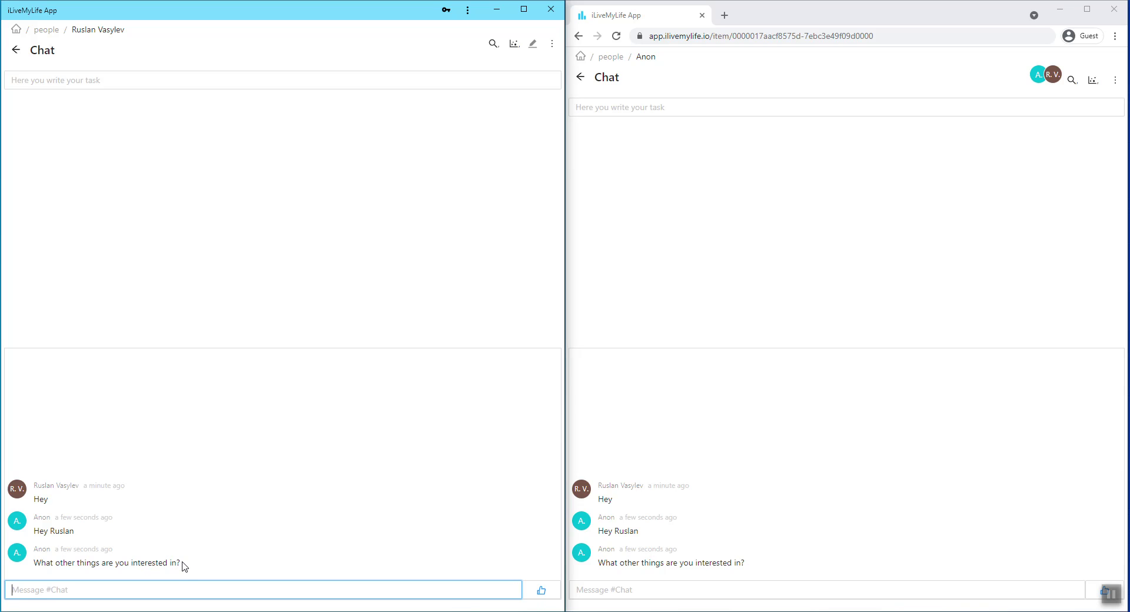
Leave the chat for people and root, look inside projects, and return to the root list.
left_click(47, 33)
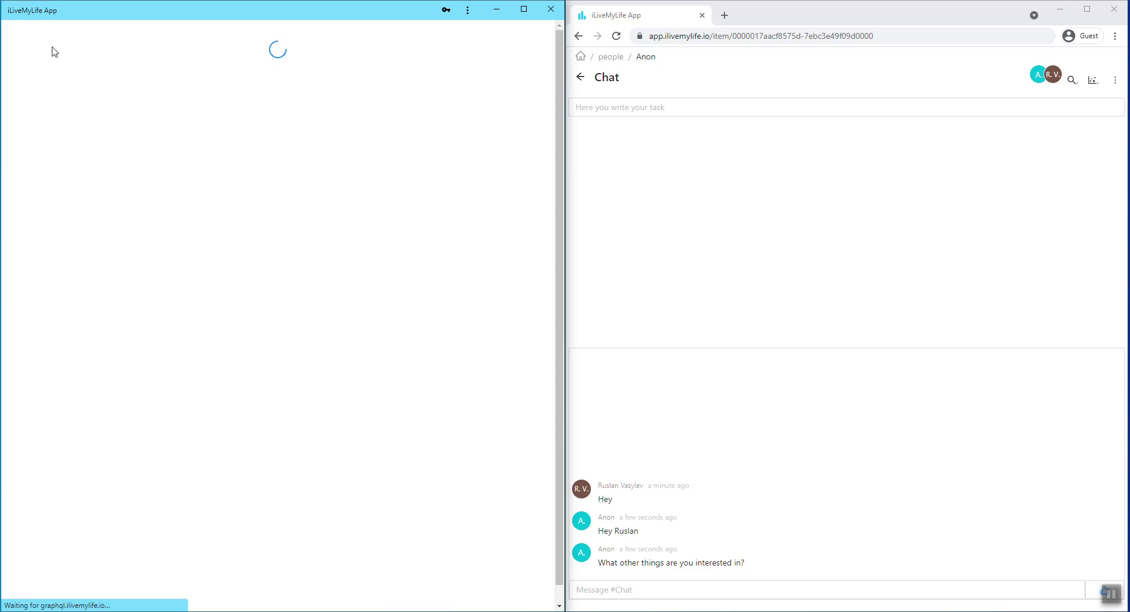
left_click(36, 64)
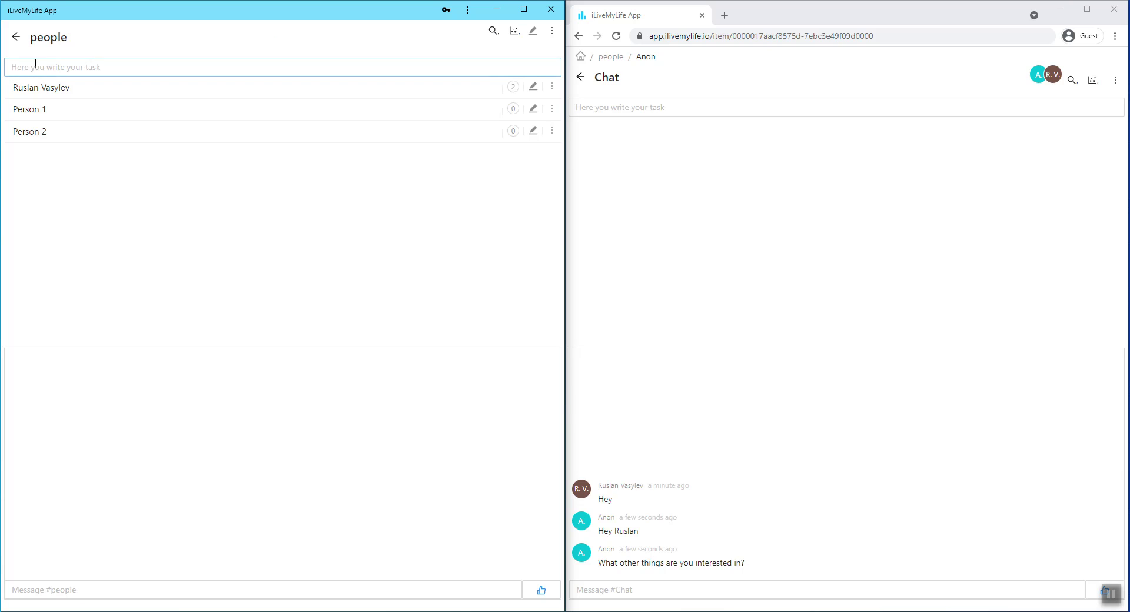
left_click(15, 37)
left_click(23, 88)
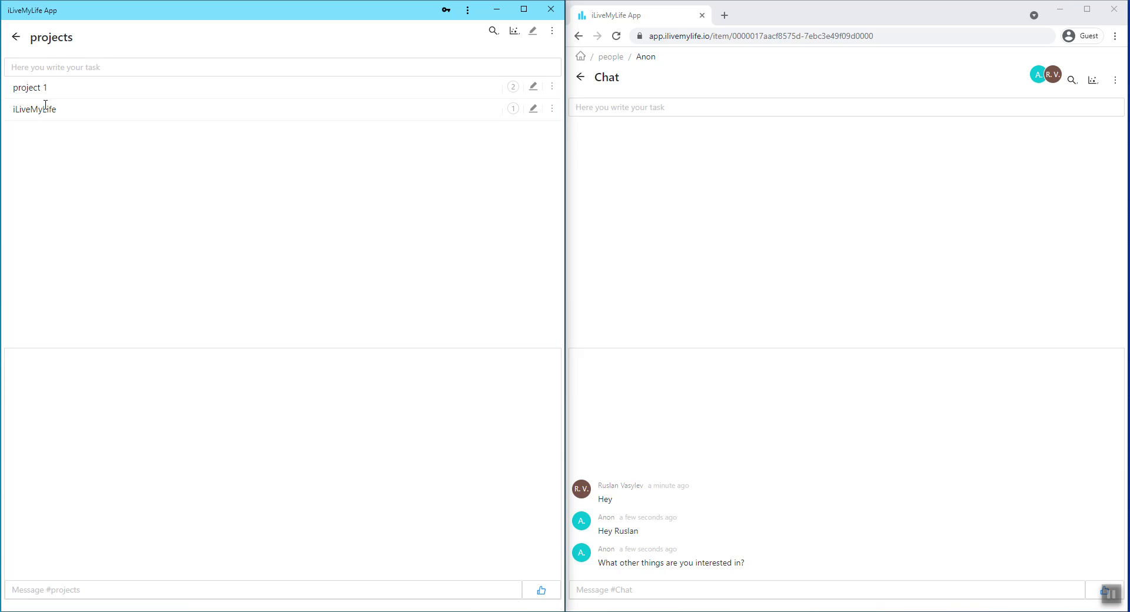
left_click(55, 75)
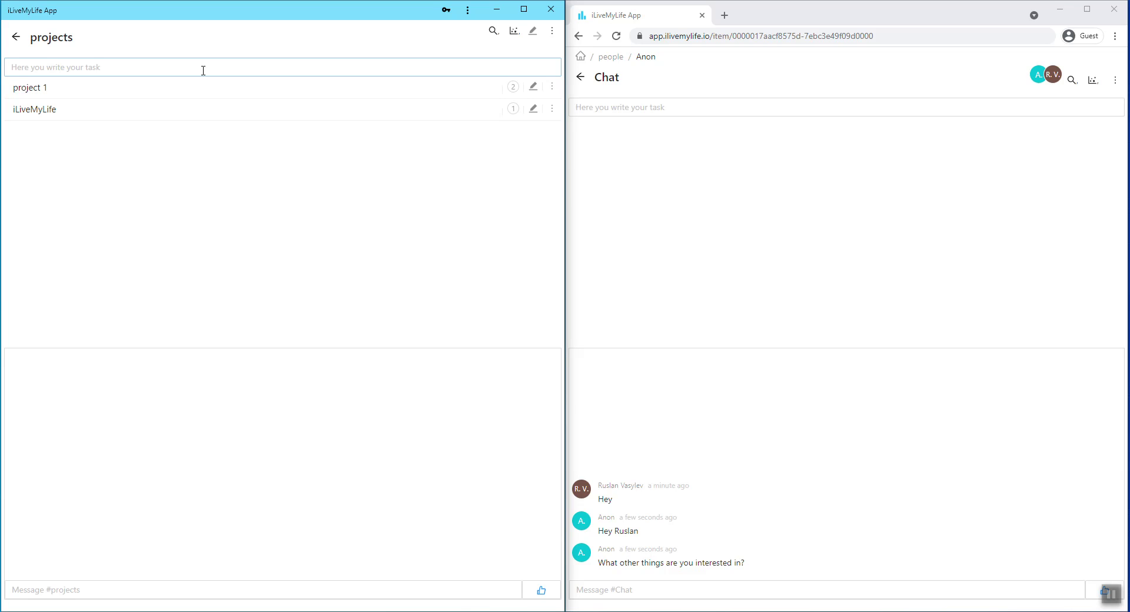
left_click(102, 71)
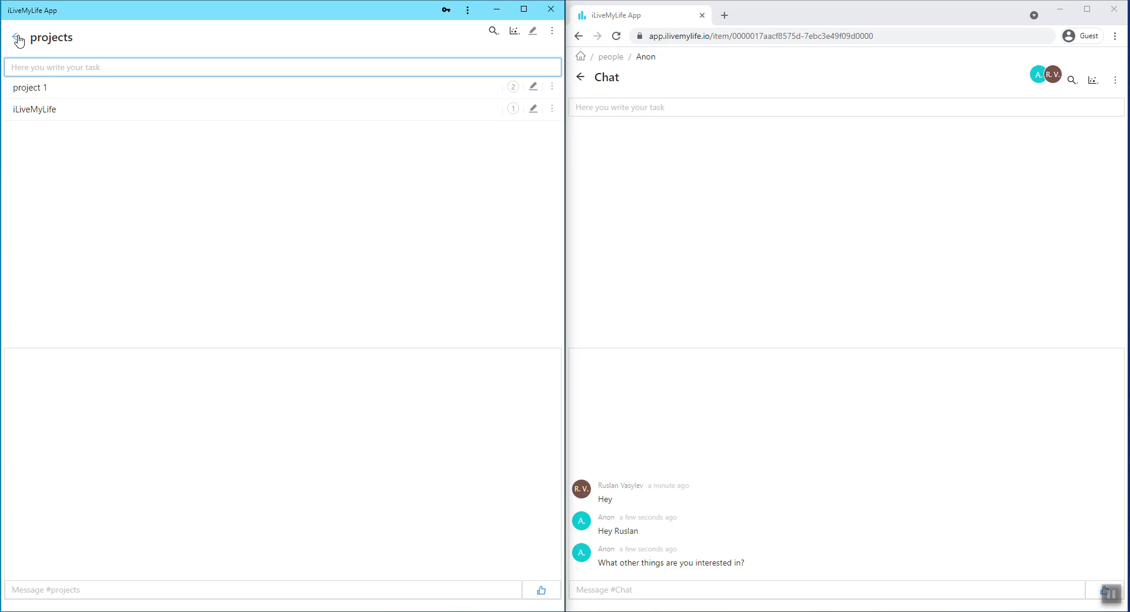
left_click(17, 39)
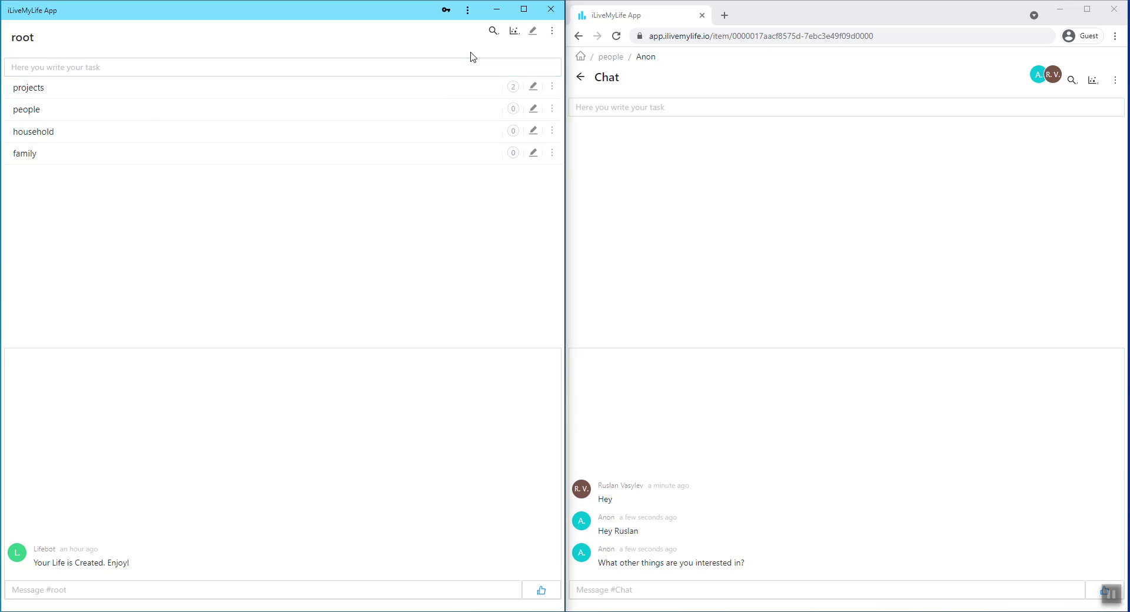
left_click(515, 34)
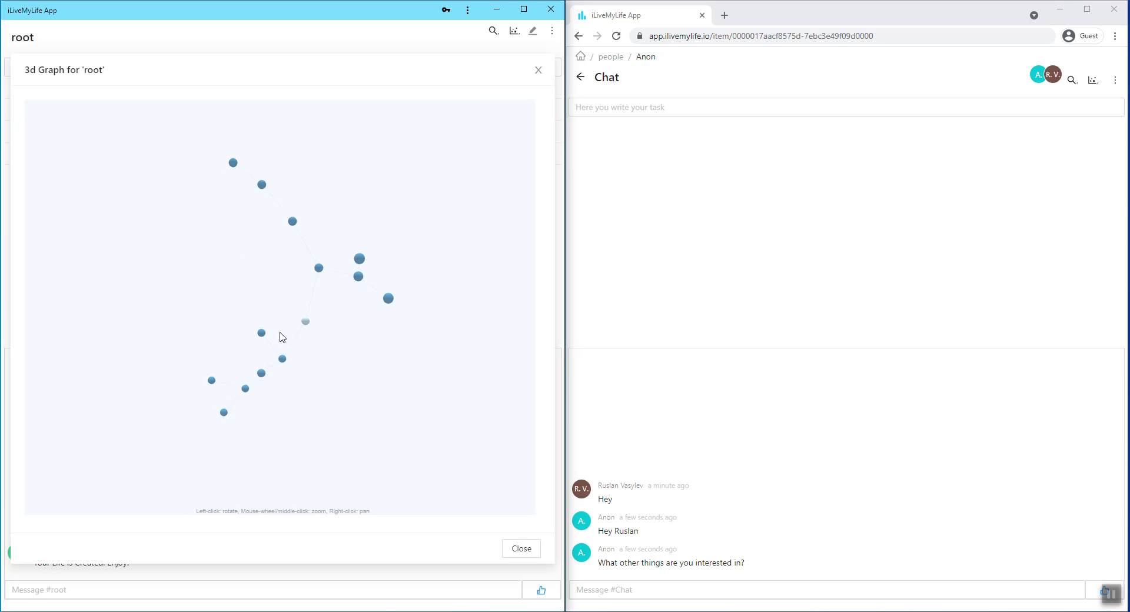
mouse_move(322, 313)
left_mouse_down()
mouse_move(184, 332)
mouse_move(285, 335)
mouse_move(224, 295)
mouse_move(166, 279)
mouse_move(336, 320)
left_mouse_up()
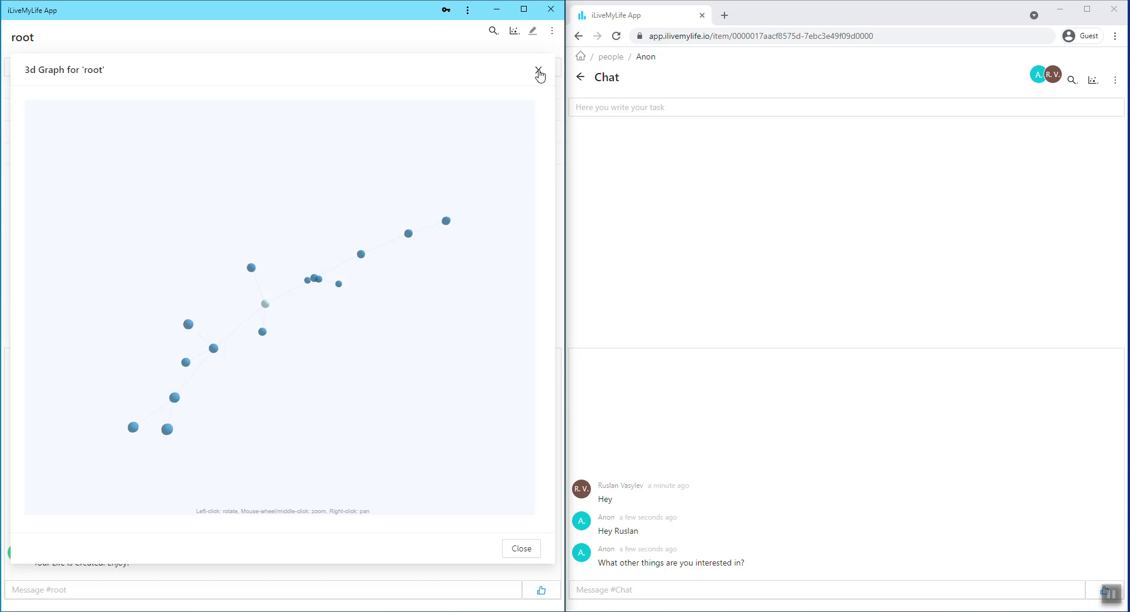
left_click(538, 72)
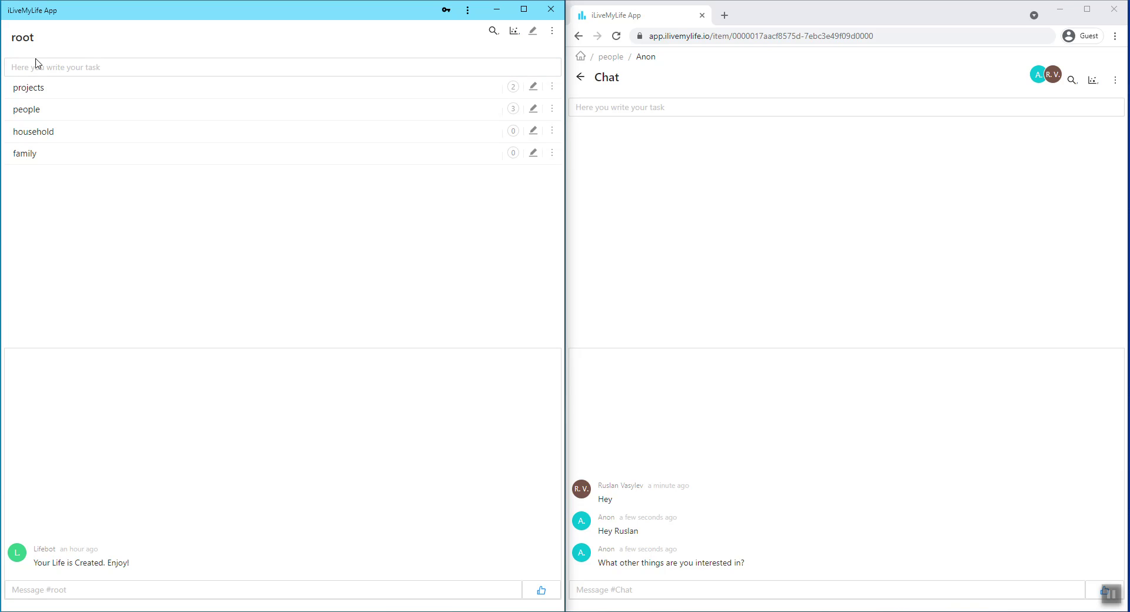
Go down projects > iLiveMyLife > marketing > Videos to the 'How to Create Nodes video' item.
left_click(32, 89)
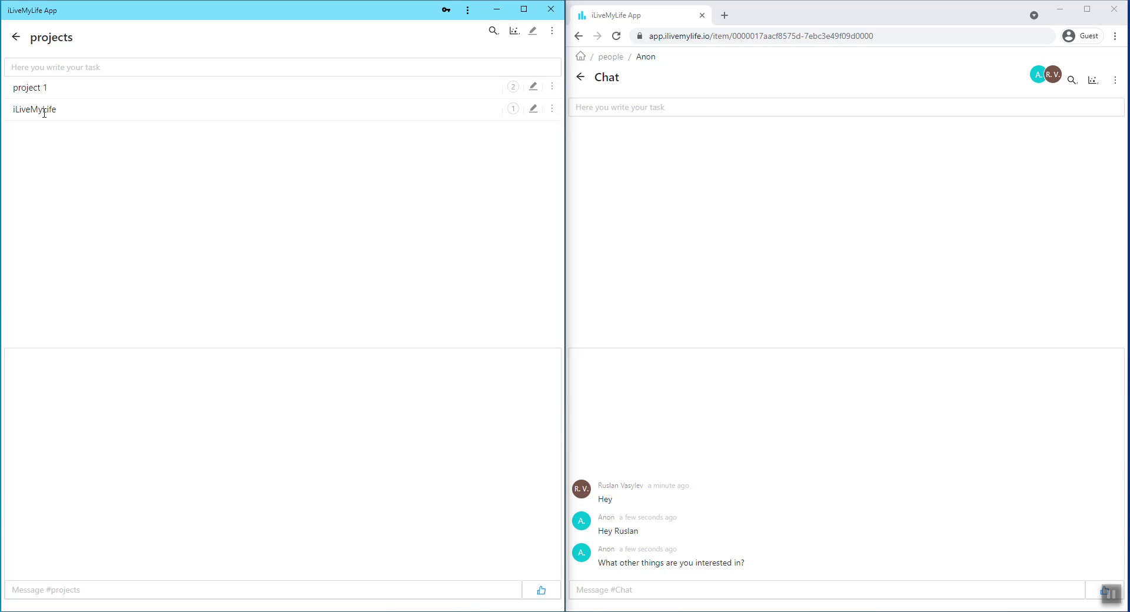
left_click(43, 109)
left_click(48, 104)
left_click(50, 107)
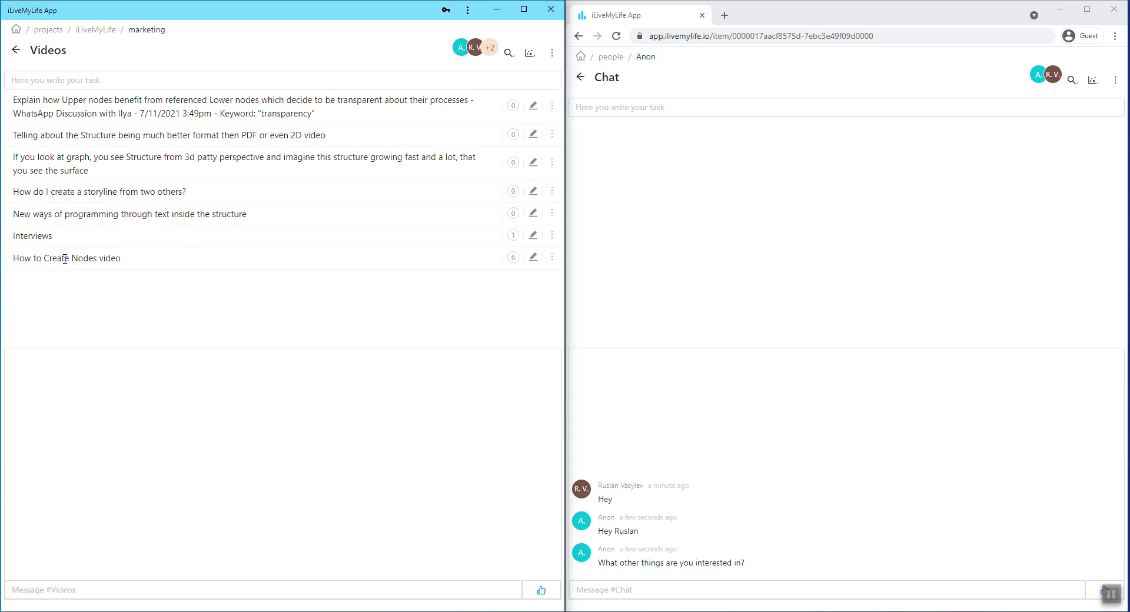
left_click(77, 260)
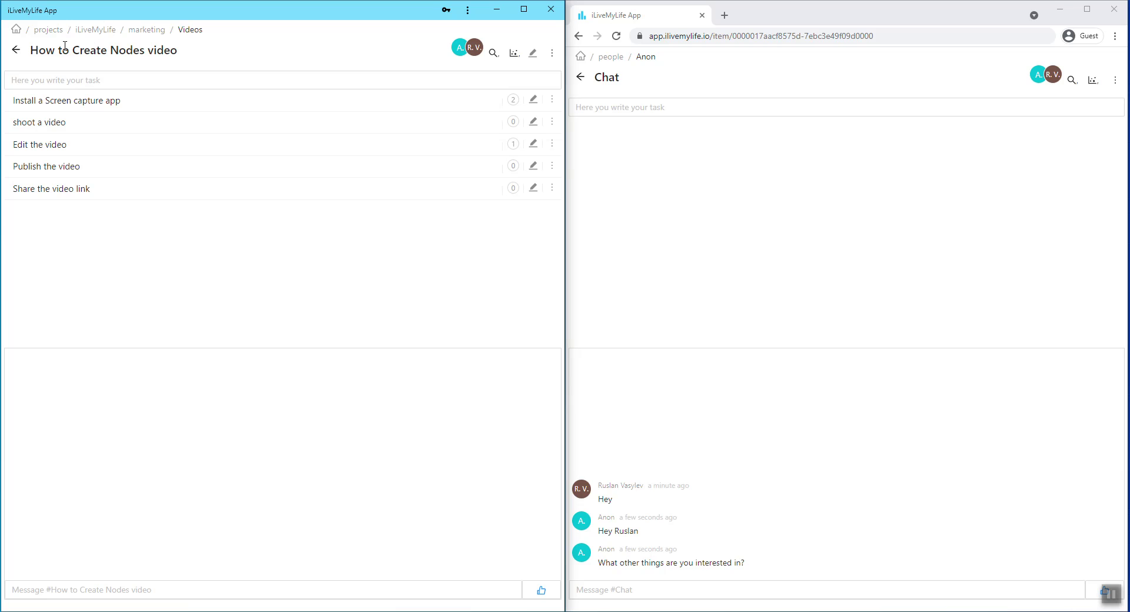